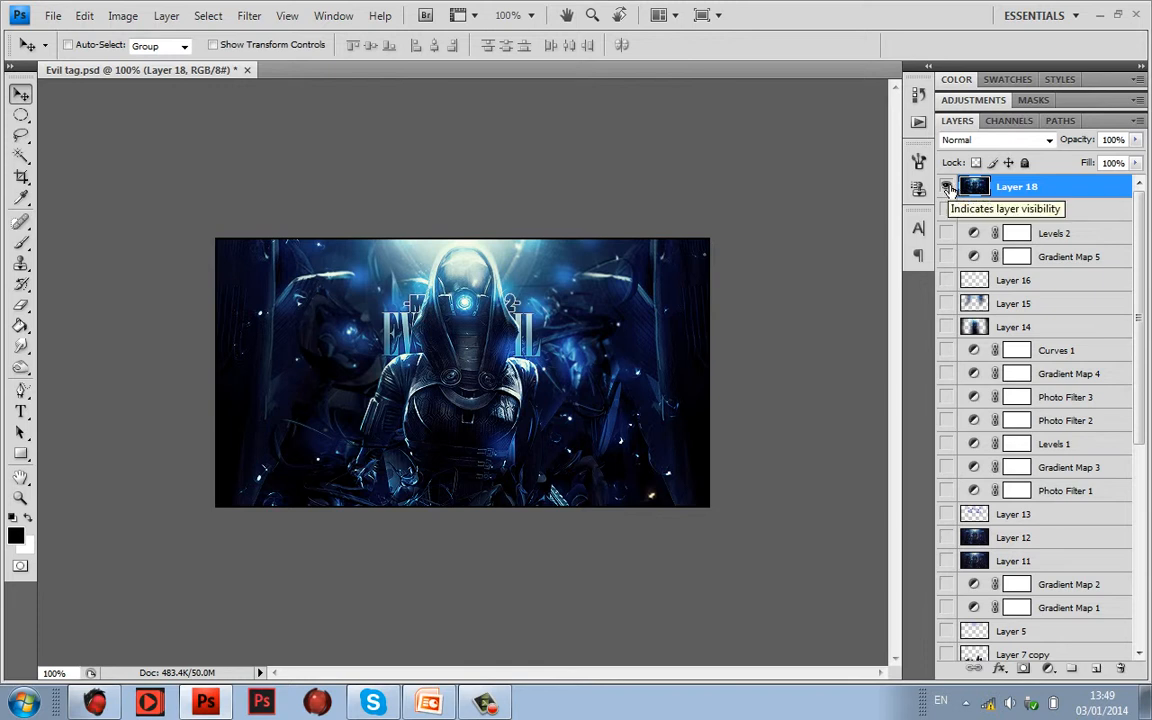
Hide Layer 18 to reveal the layers beneath it.
{"action": "left_click", "coordinate": [946, 188]}
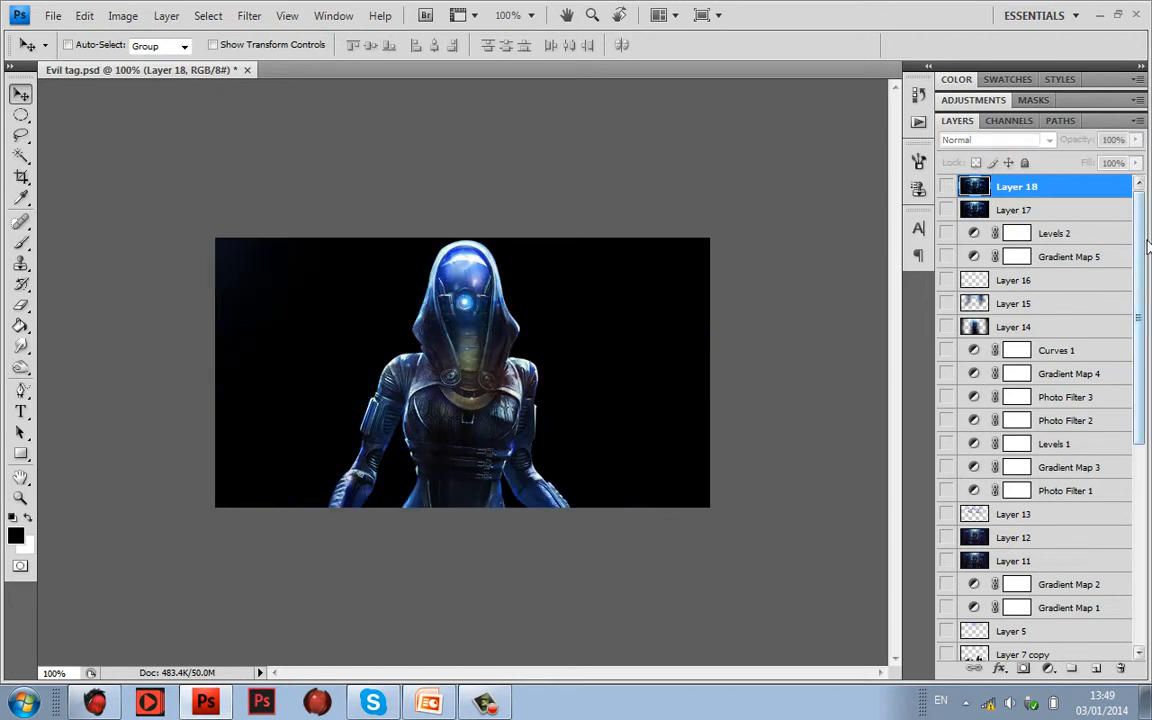
{"action": "scroll", "coordinate": [1143, 247], "scroll_direction": "down", "scroll_amount": 5}
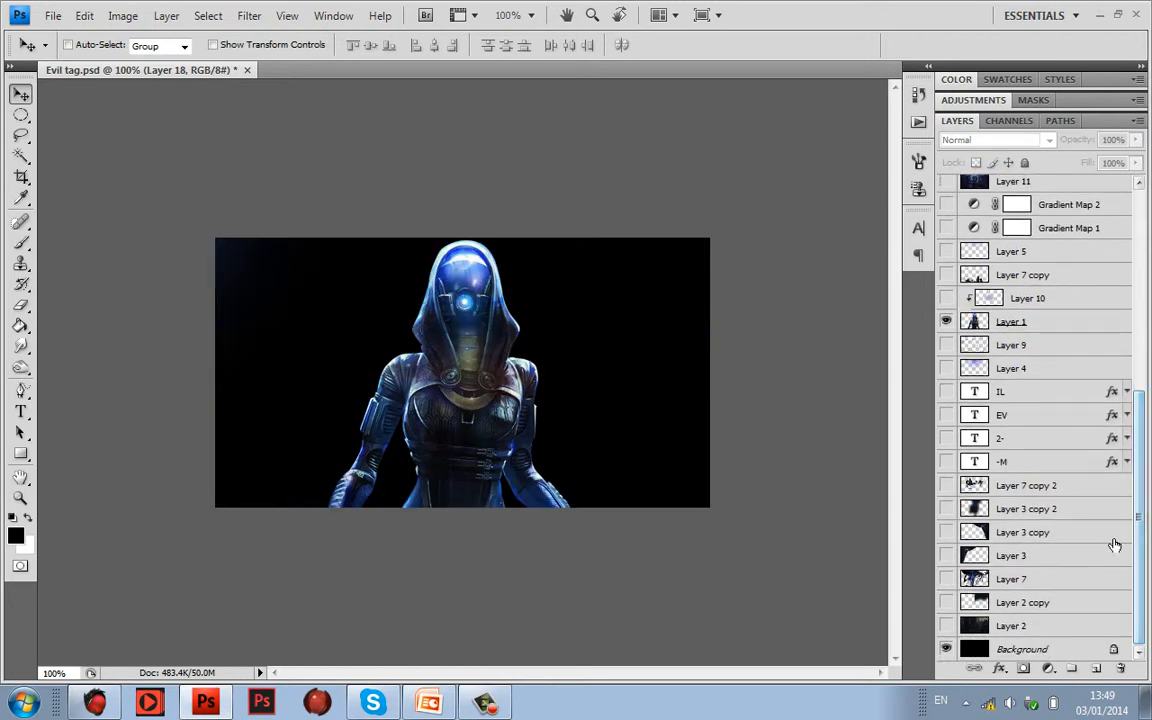
Try moving the Layer 1 character upward on the canvas, and undo the move.
{"action": "left_click", "coordinate": [1012, 321]}
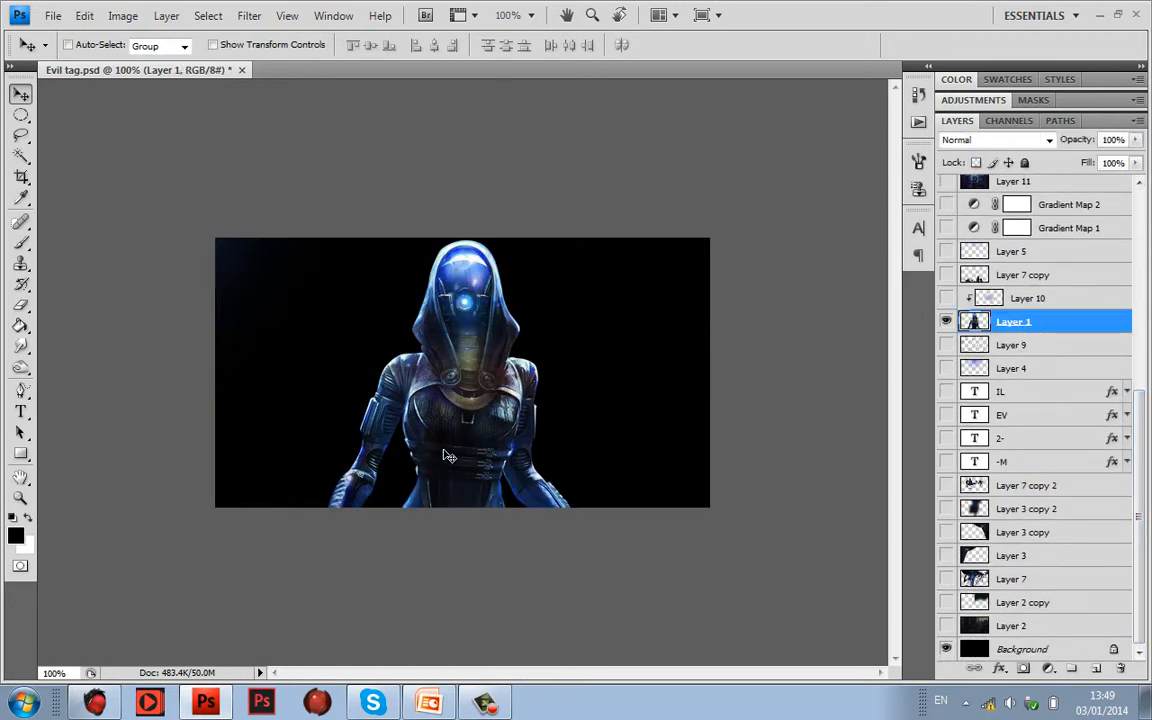
{"action": "left_click_drag", "start_coordinate": [405, 410], "coordinate": [445, 354]}
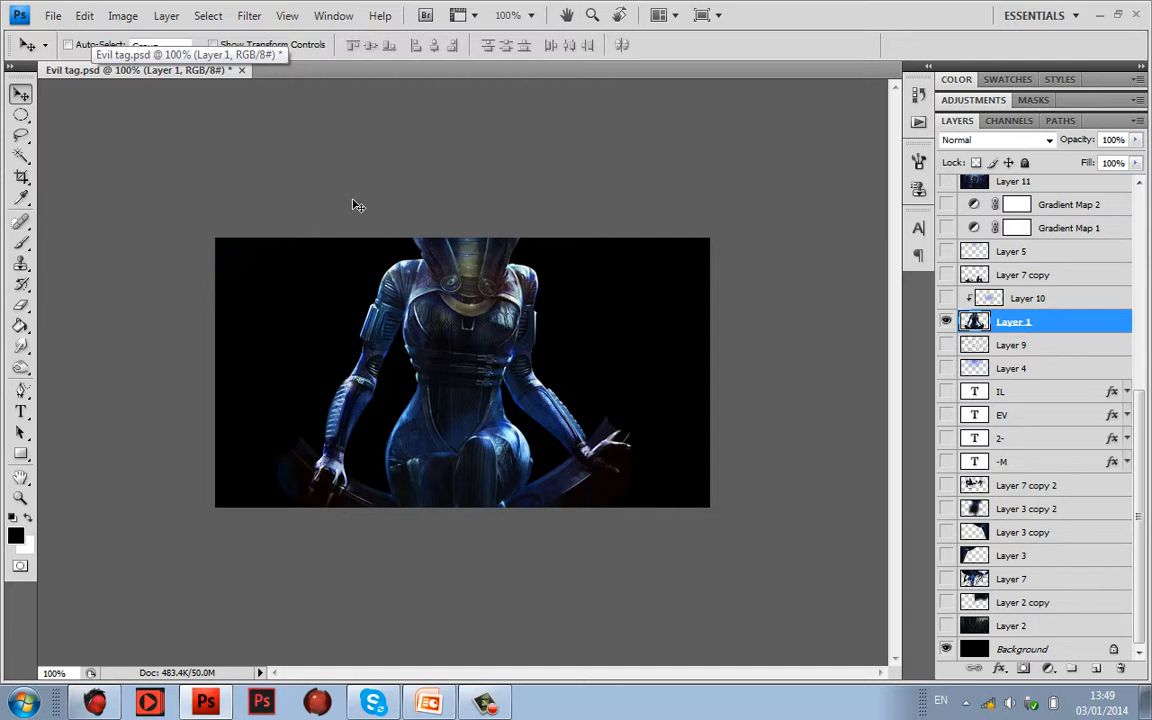
{"action": "key", "text": "ctrl+z"}
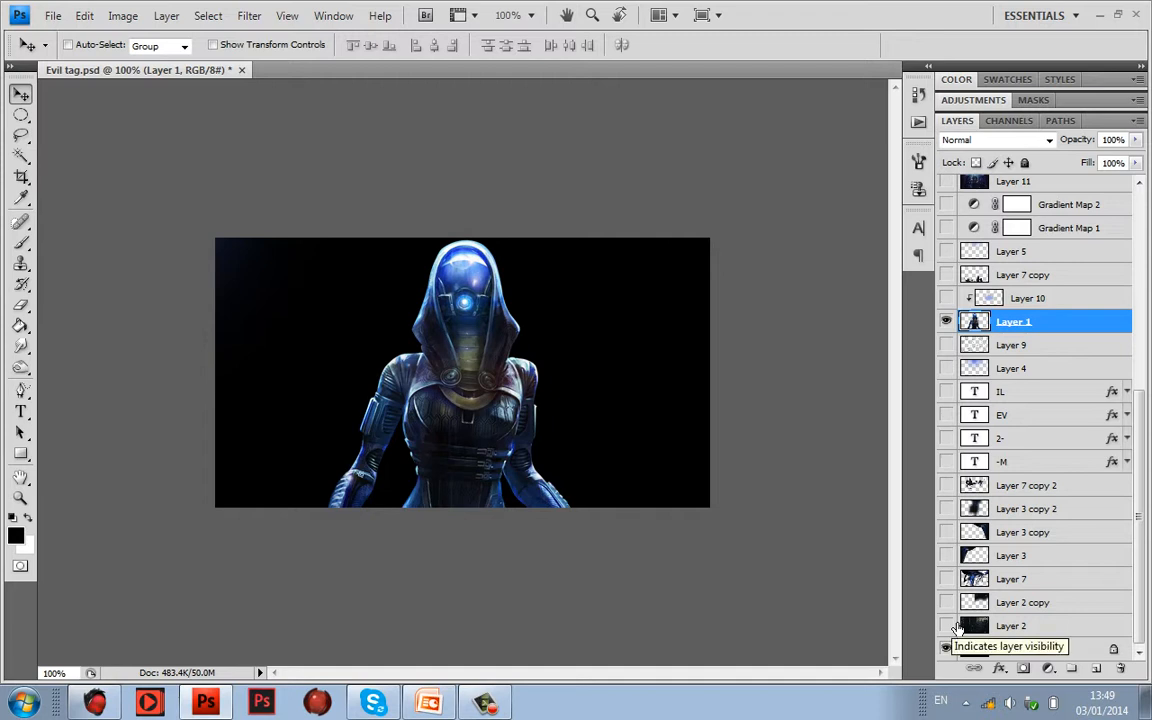
Show Layer 2 and Layer 2 copy behind the character, switching each off and on to compare the background.
{"action": "left_click", "coordinate": [946, 626]}
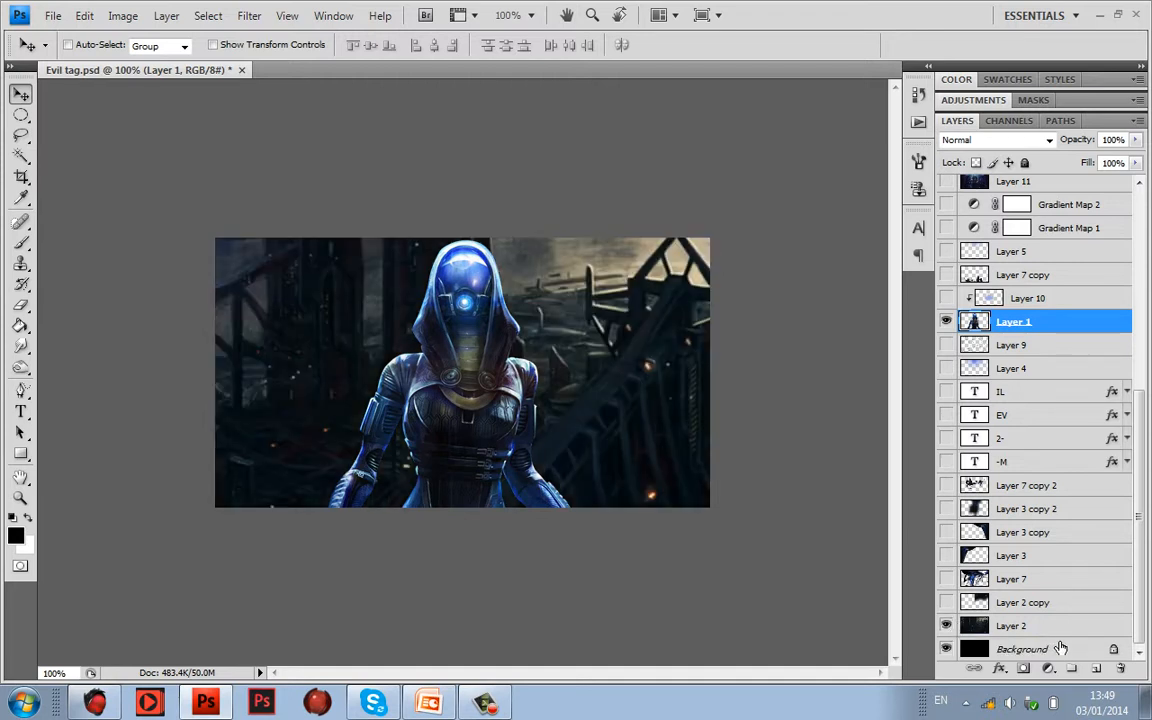
{"action": "left_click", "coordinate": [958, 626]}
{"action": "left_click", "coordinate": [947, 626]}
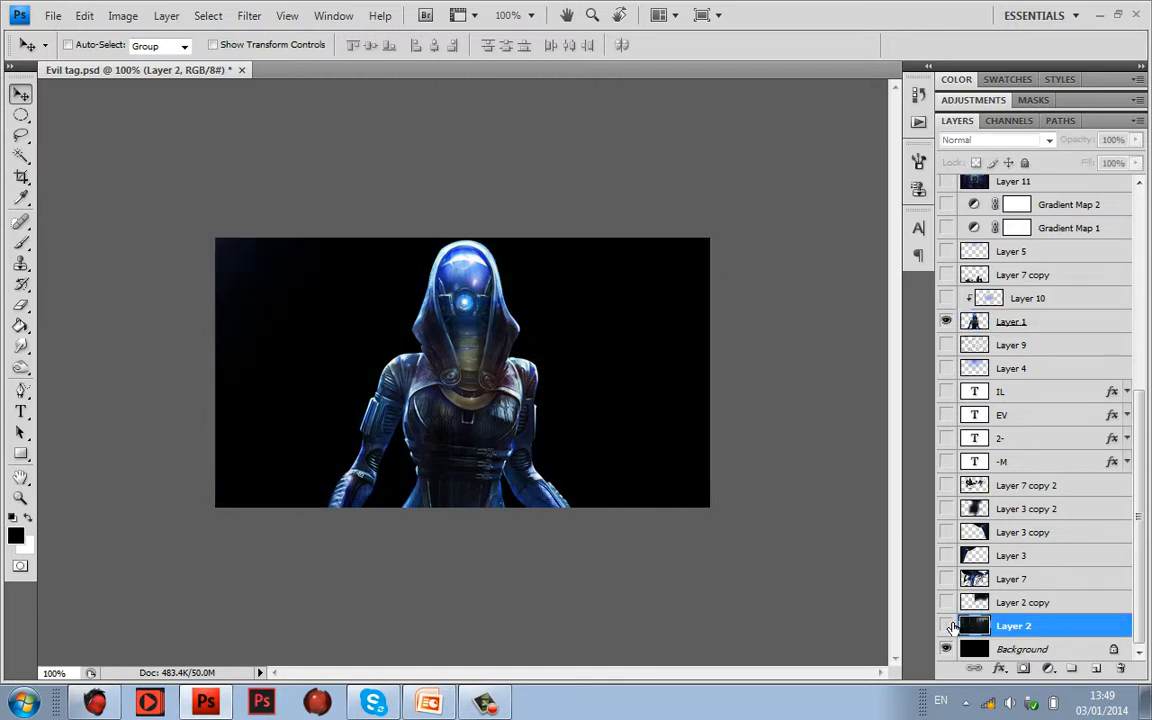
{"action": "left_click", "coordinate": [947, 626]}
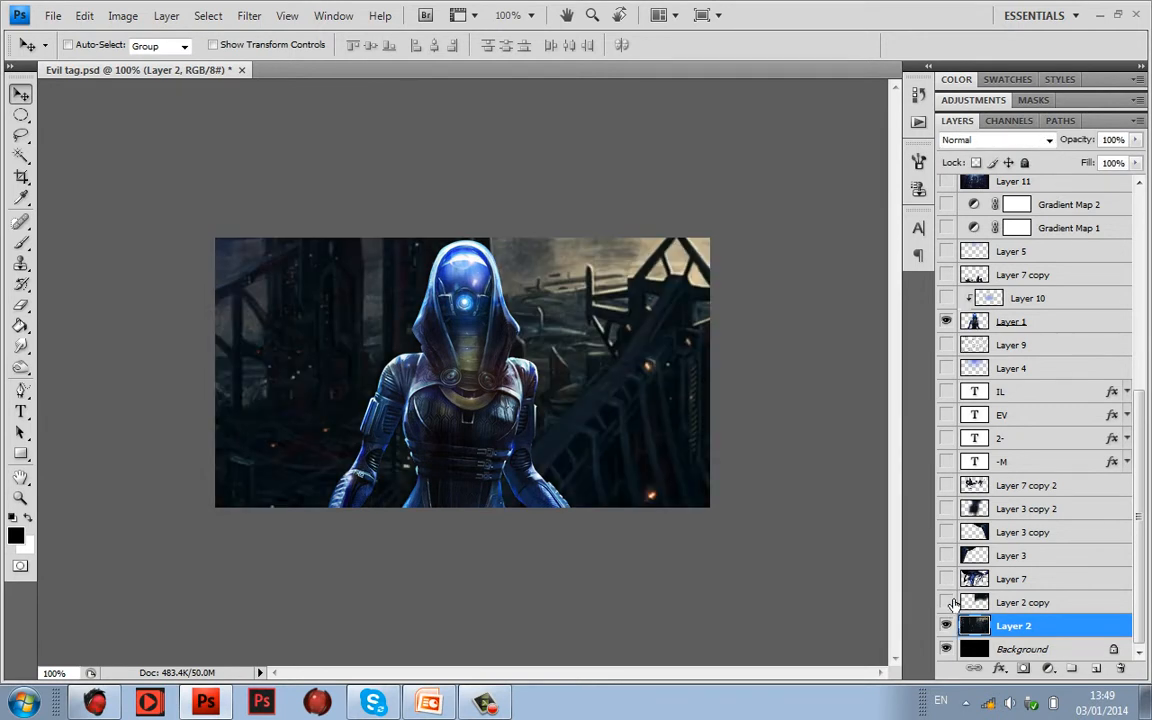
{"action": "left_click", "coordinate": [946, 603]}
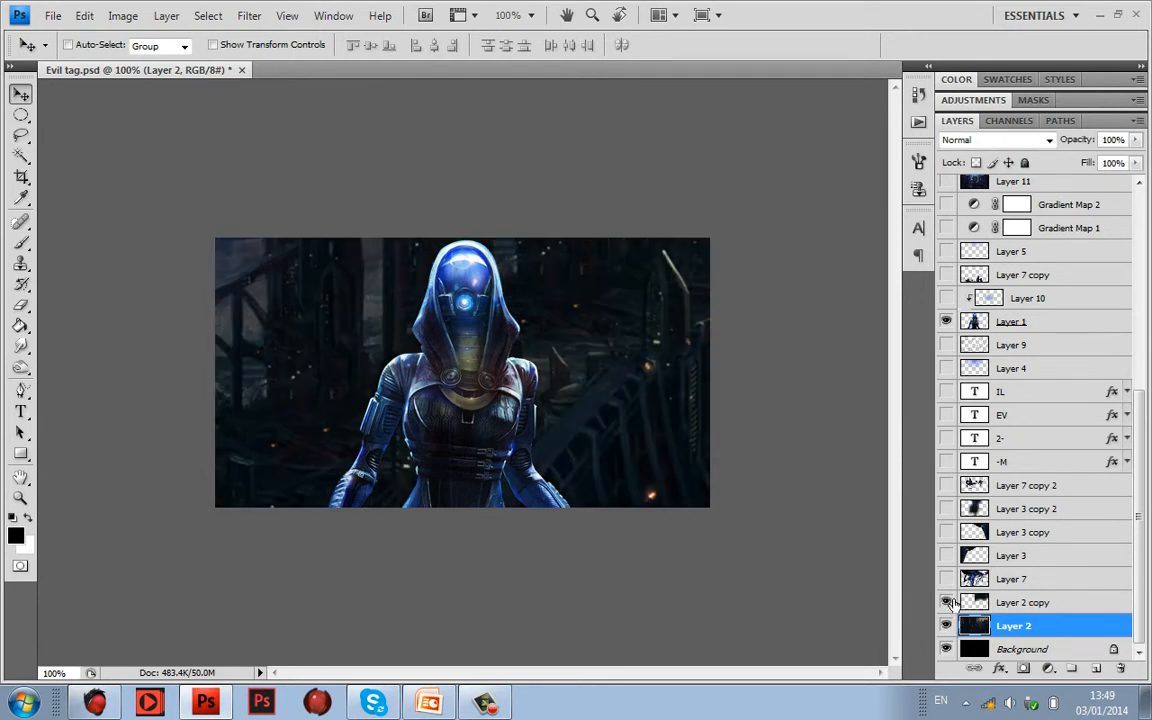
{"action": "left_click", "coordinate": [949, 603]}
{"action": "left_click", "coordinate": [949, 603]}
Show Layer 7 behind the character, switching it off and on to compare its effect.
{"action": "left_click", "coordinate": [947, 579]}
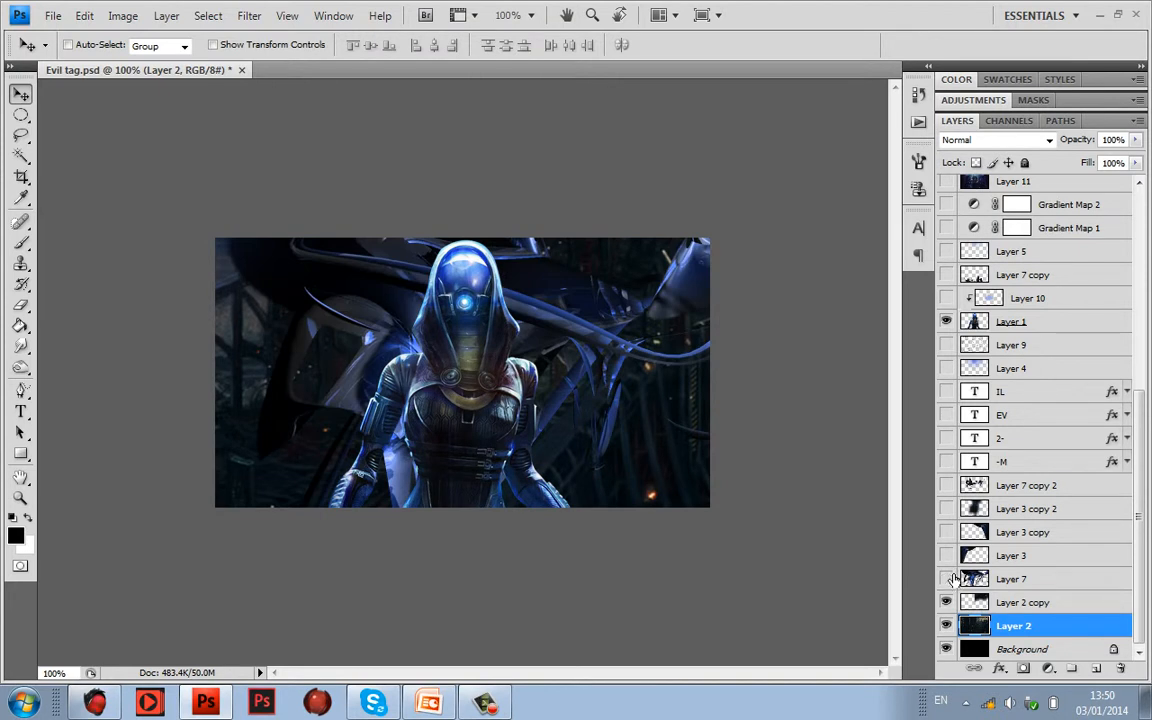
{"action": "left_click", "coordinate": [947, 579]}
{"action": "left_click", "coordinate": [947, 579]}
{"action": "left_click", "coordinate": [1012, 580]}
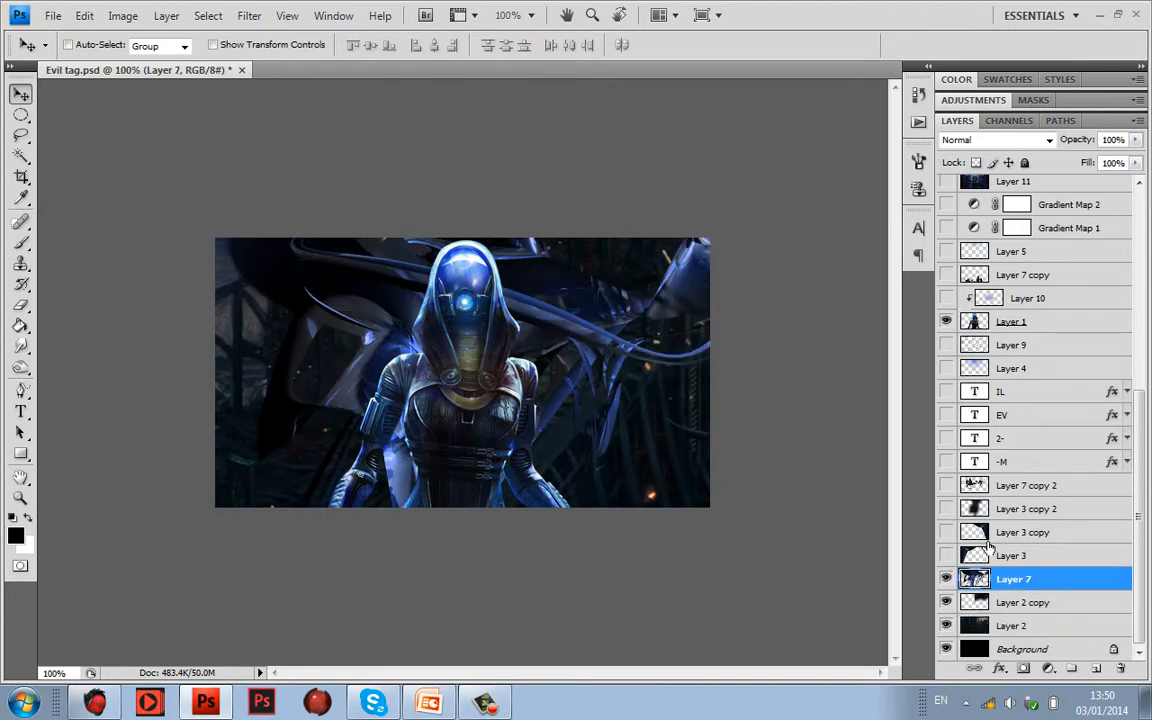
{"action": "left_click", "coordinate": [947, 579]}
{"action": "left_click", "coordinate": [947, 579]}
Show Layer 3 and its mirrored counterpart, Layer 3 copy, on both sides of the character.
{"action": "left_click", "coordinate": [1008, 559]}
{"action": "left_click", "coordinate": [946, 555]}
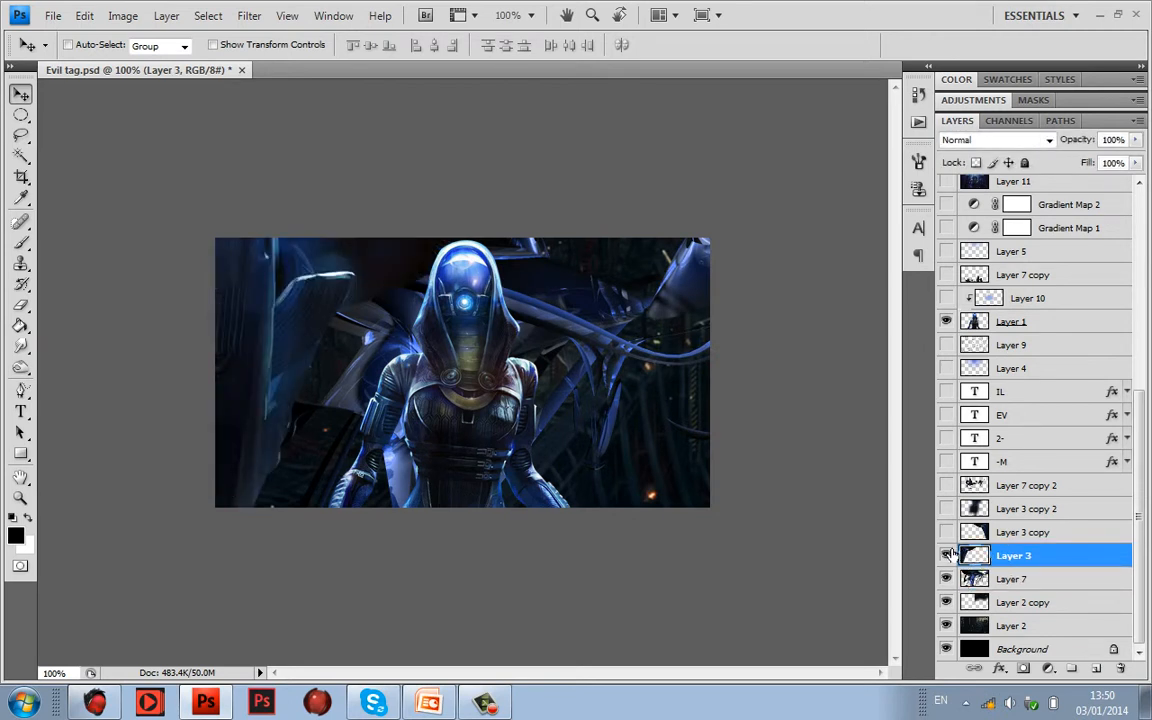
{"action": "left_click", "coordinate": [1012, 532]}
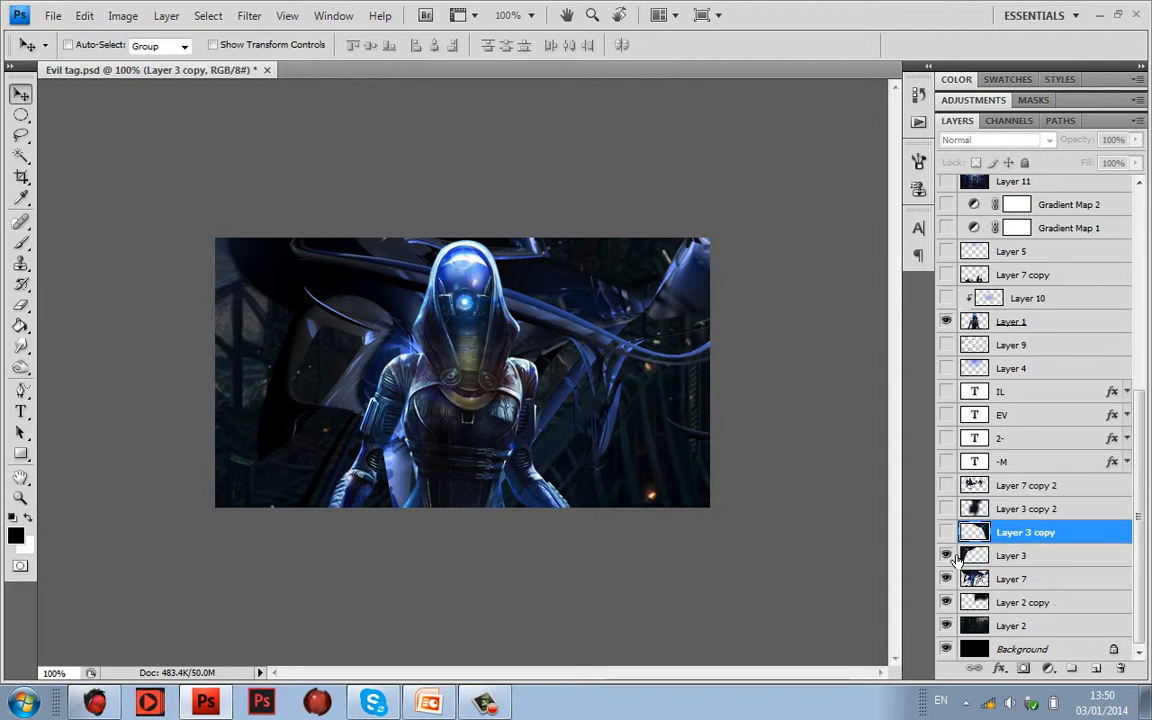
{"action": "left_click", "coordinate": [1008, 558]}
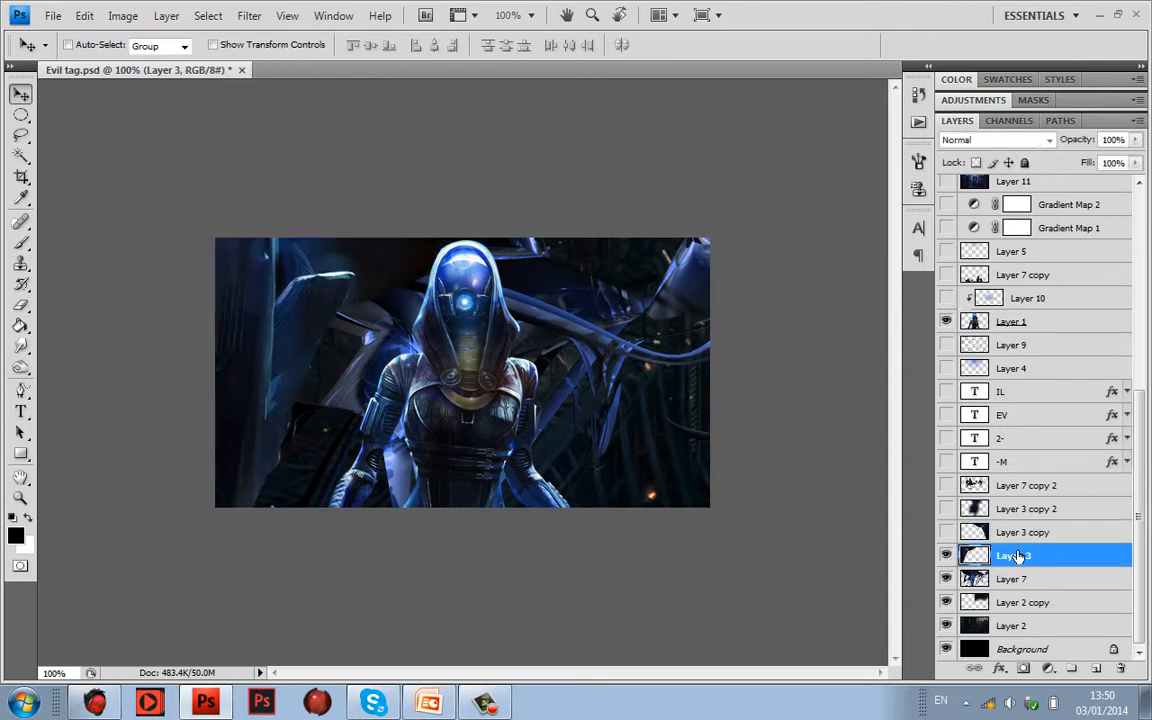
{"action": "left_click", "coordinate": [946, 533]}
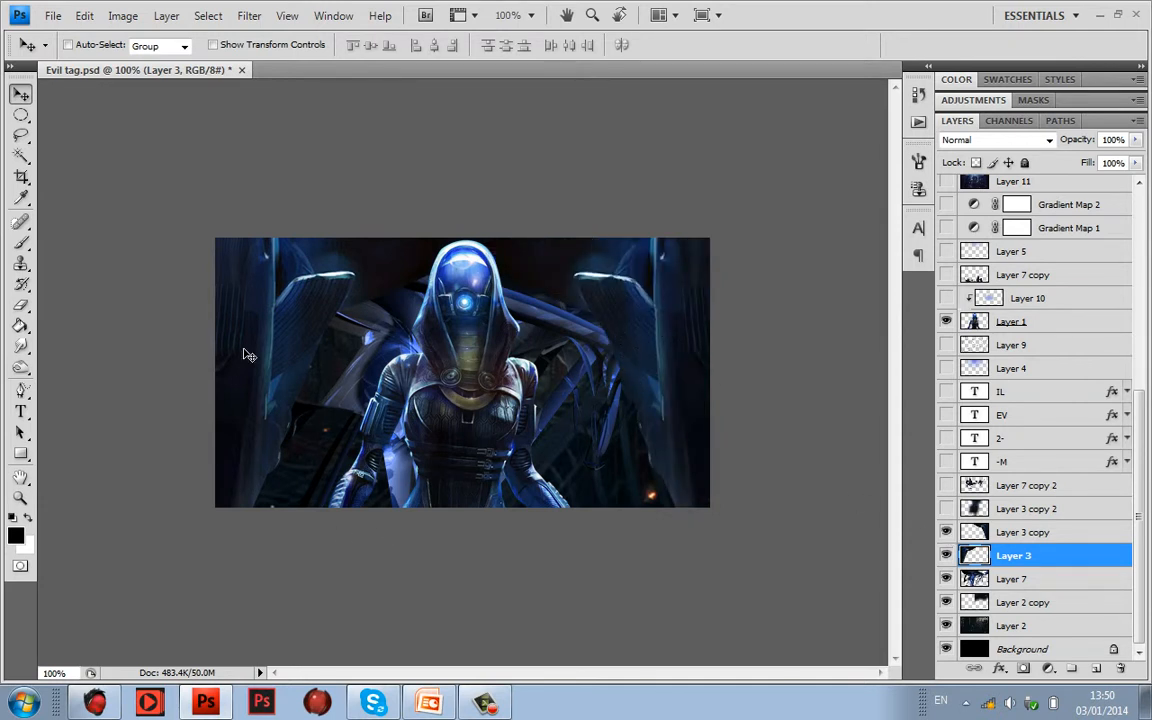
Show Layer 3 copy 2 and Layer 7 copy 2, comparing the image with and without Layer 3 copy 2.
{"action": "left_click", "coordinate": [949, 508]}
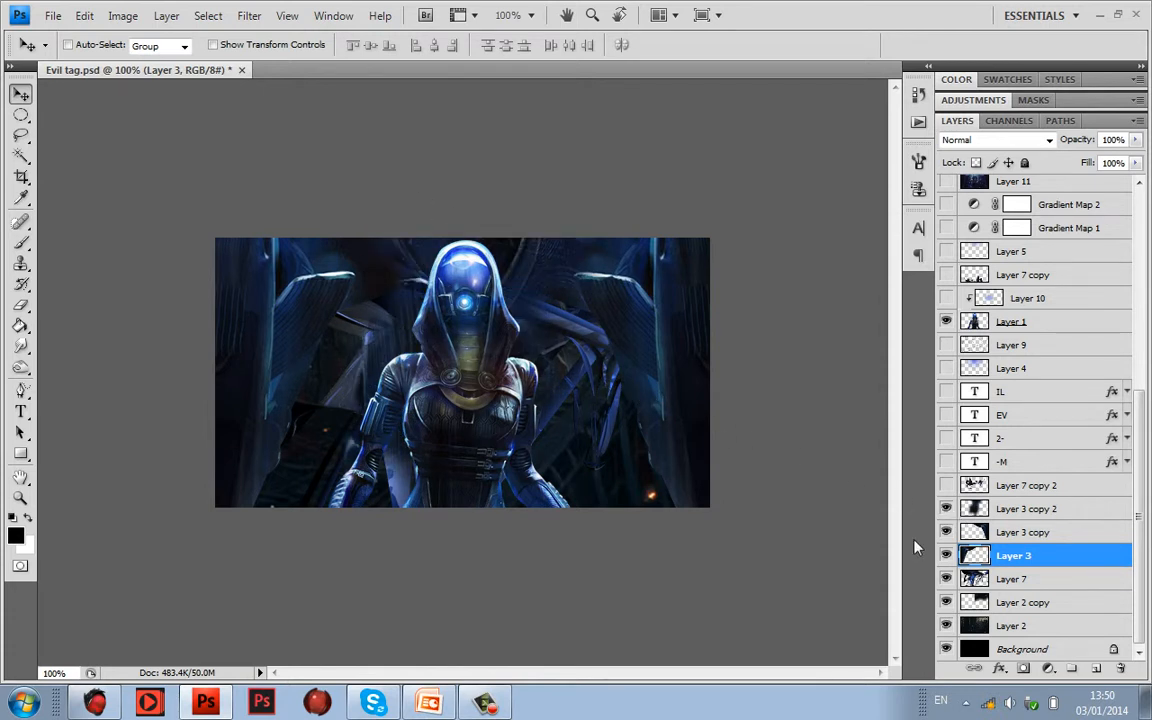
{"action": "left_click", "coordinate": [947, 508]}
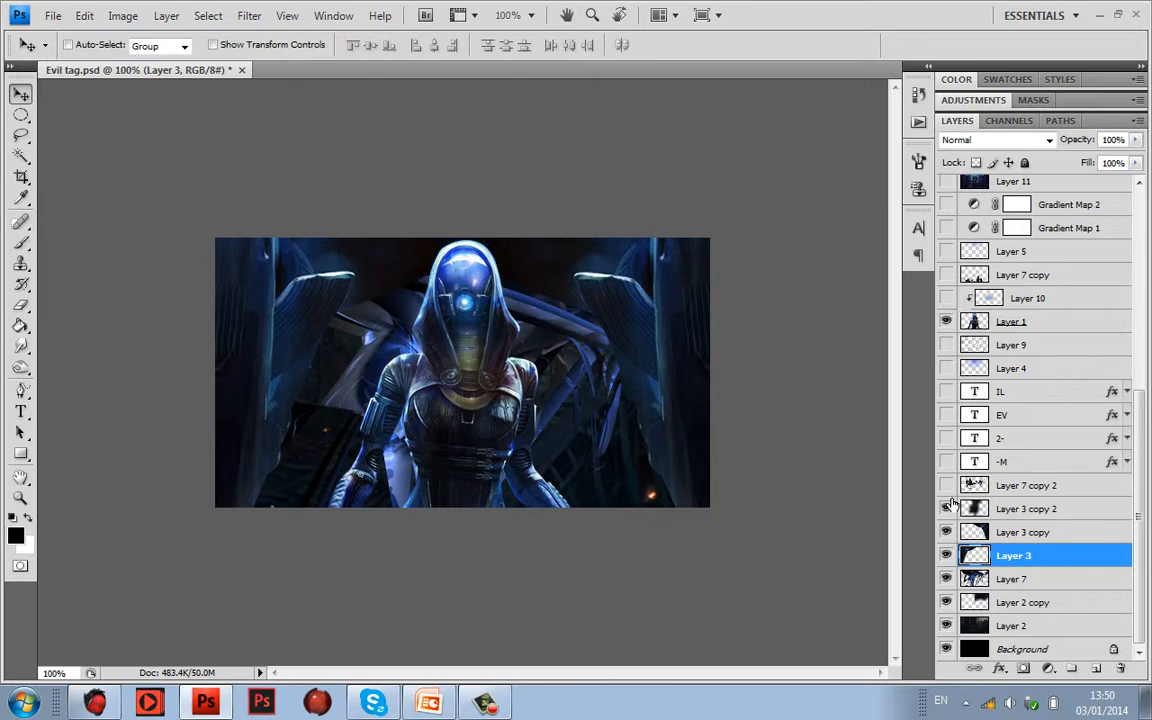
{"action": "left_click", "coordinate": [948, 506]}
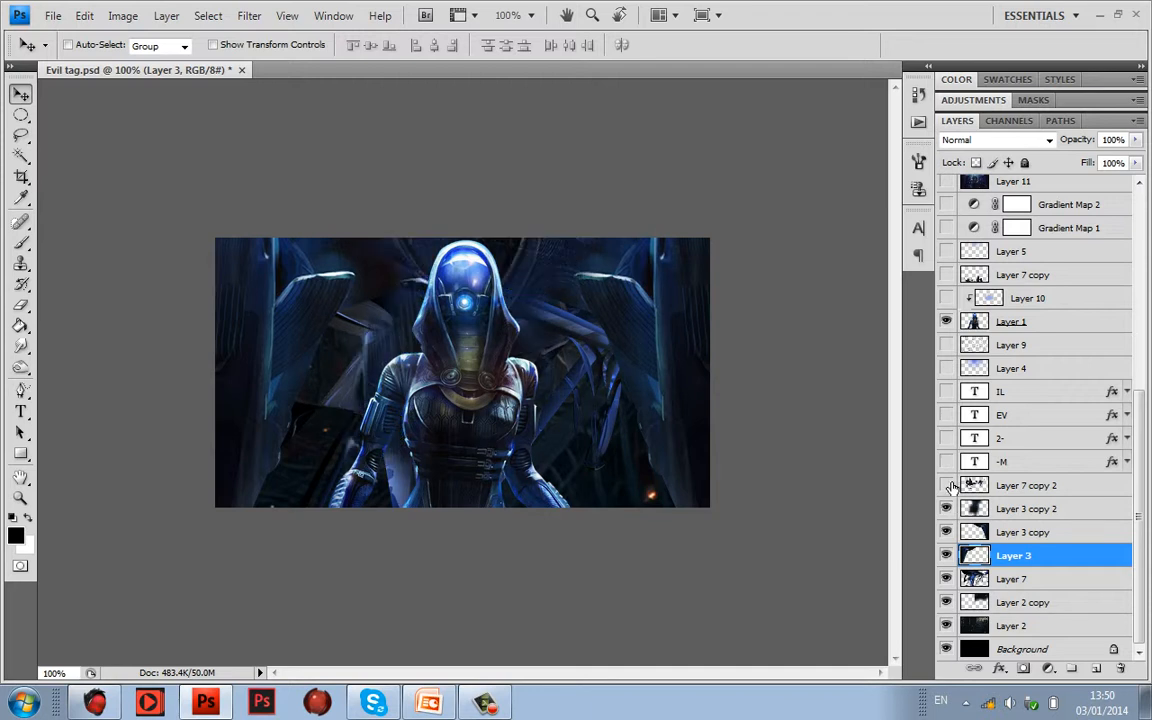
{"action": "left_click", "coordinate": [947, 485]}
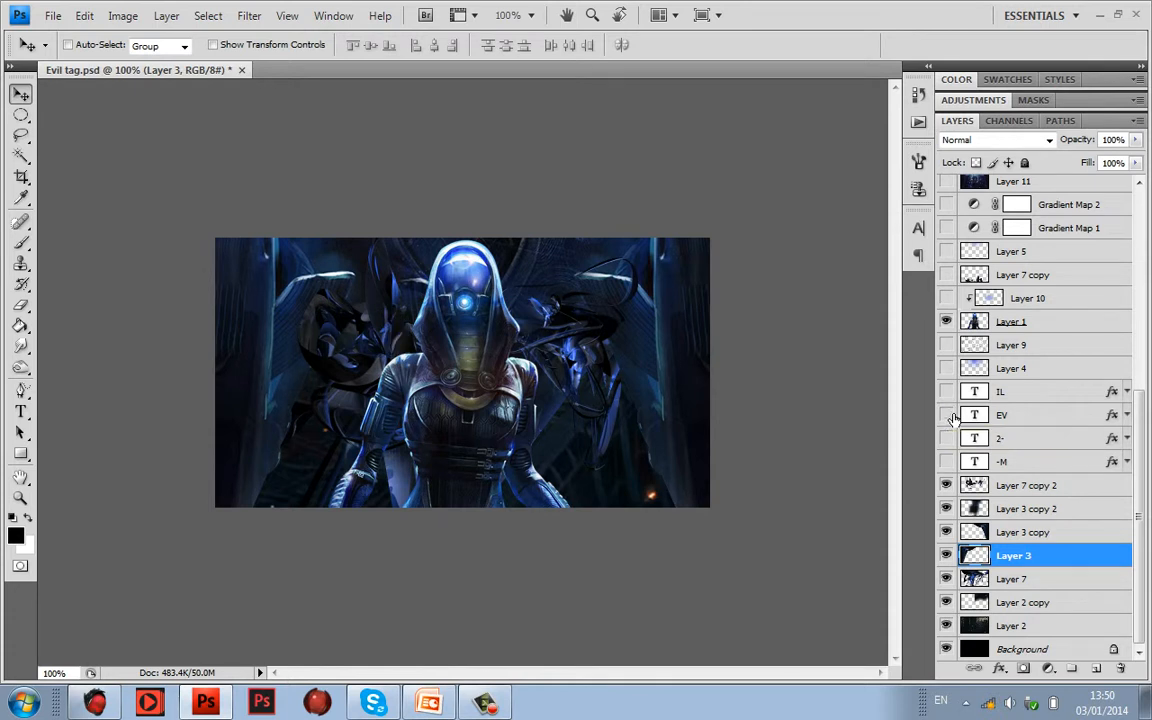
Show the four text layers EV, IL, -M and 2- behind the character, switching EV off and on to compare.
{"action": "left_click", "coordinate": [946, 415]}
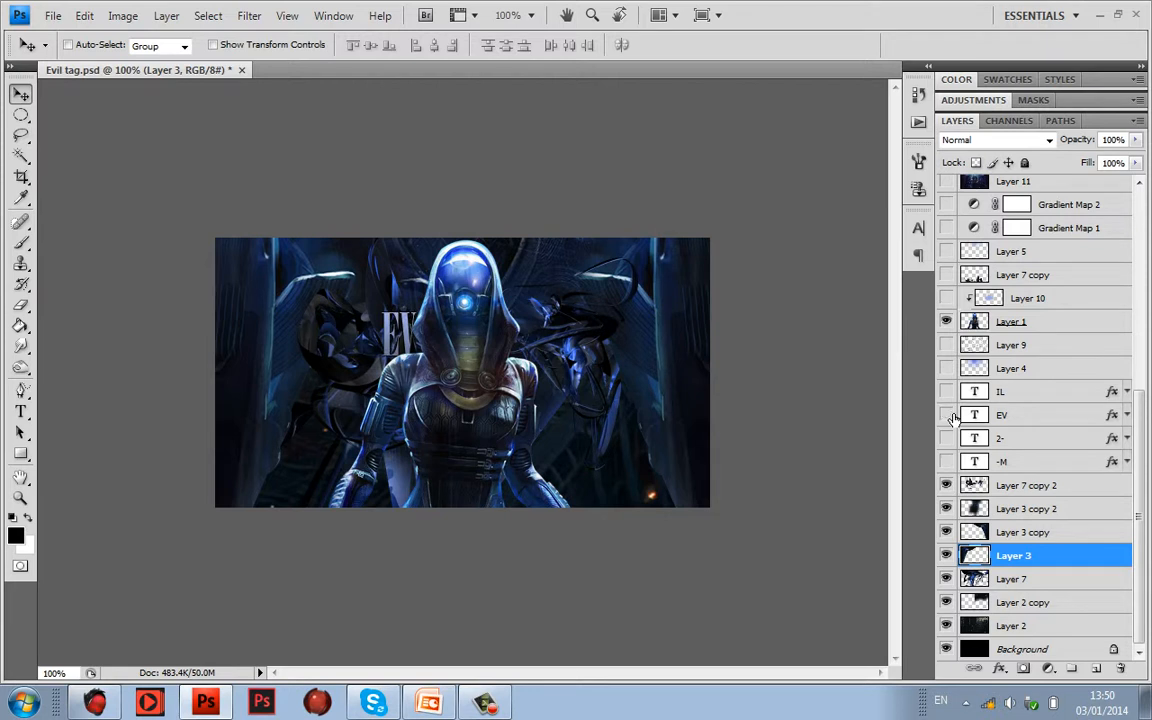
{"action": "left_click", "coordinate": [946, 415]}
{"action": "left_click", "coordinate": [946, 415]}
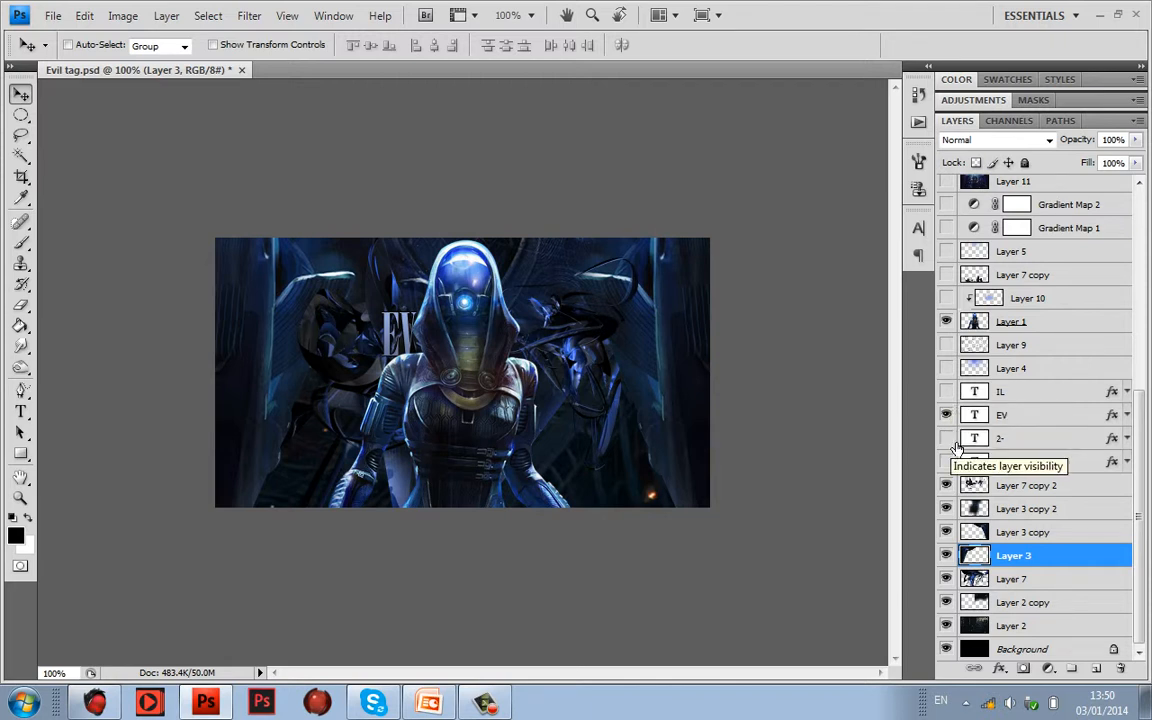
{"action": "left_click", "coordinate": [950, 415]}
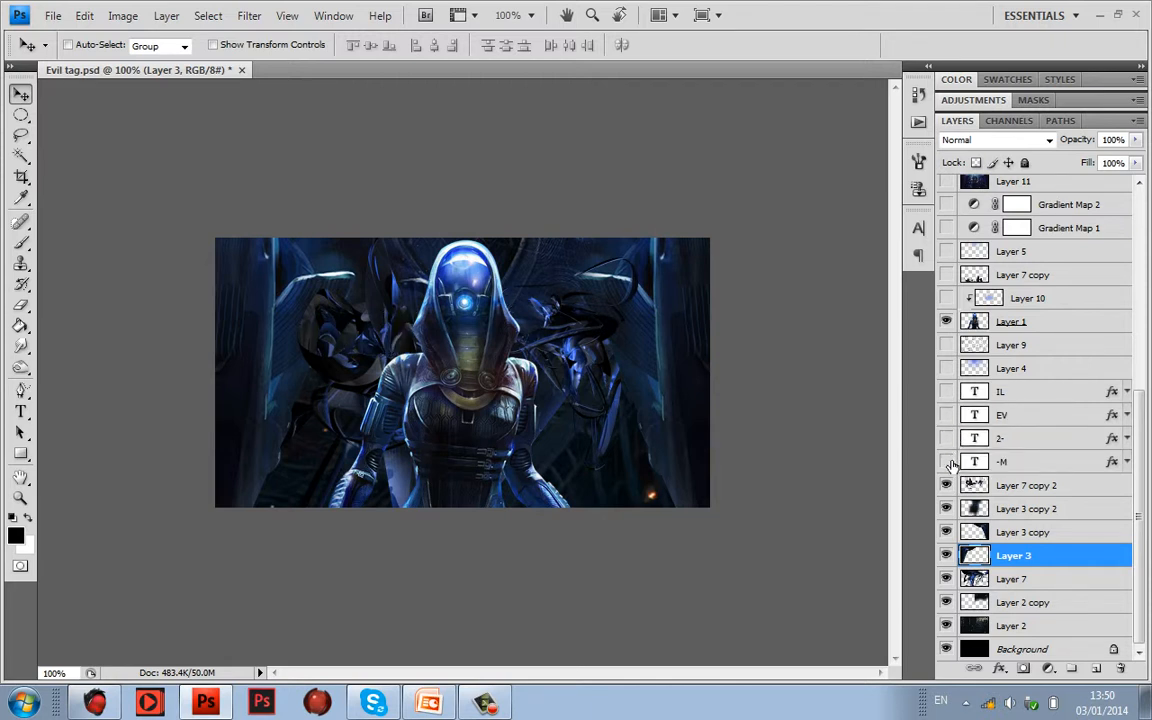
{"action": "left_click", "coordinate": [947, 416]}
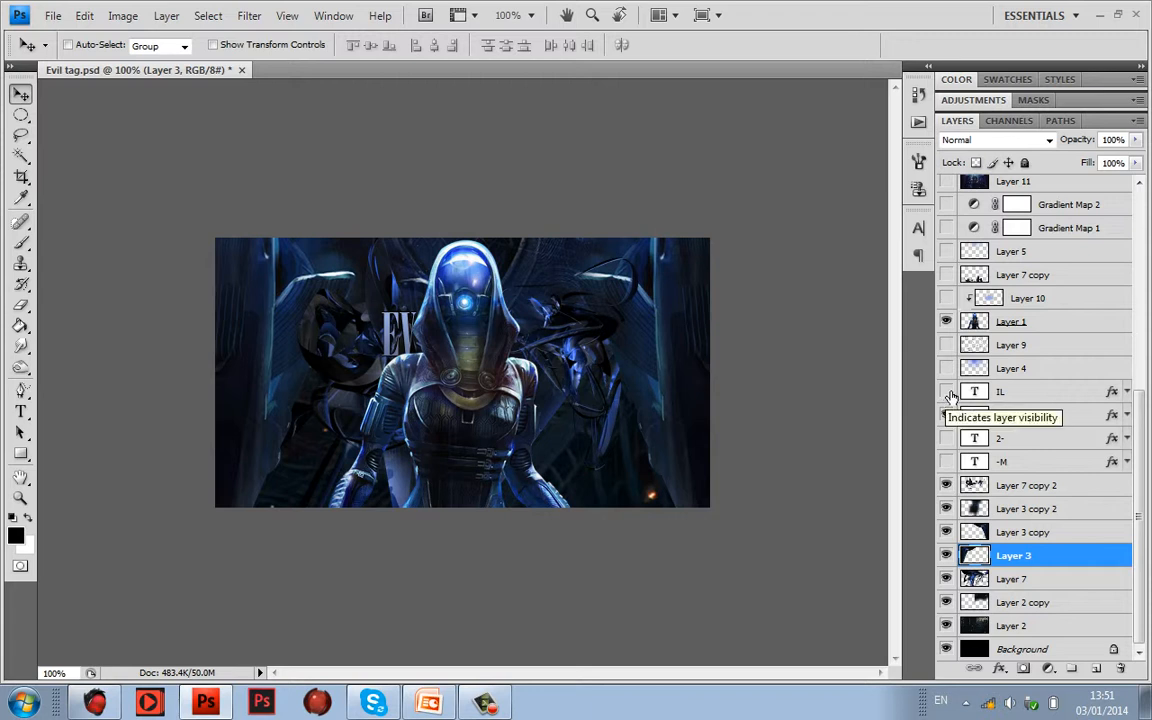
{"action": "left_click", "coordinate": [948, 393]}
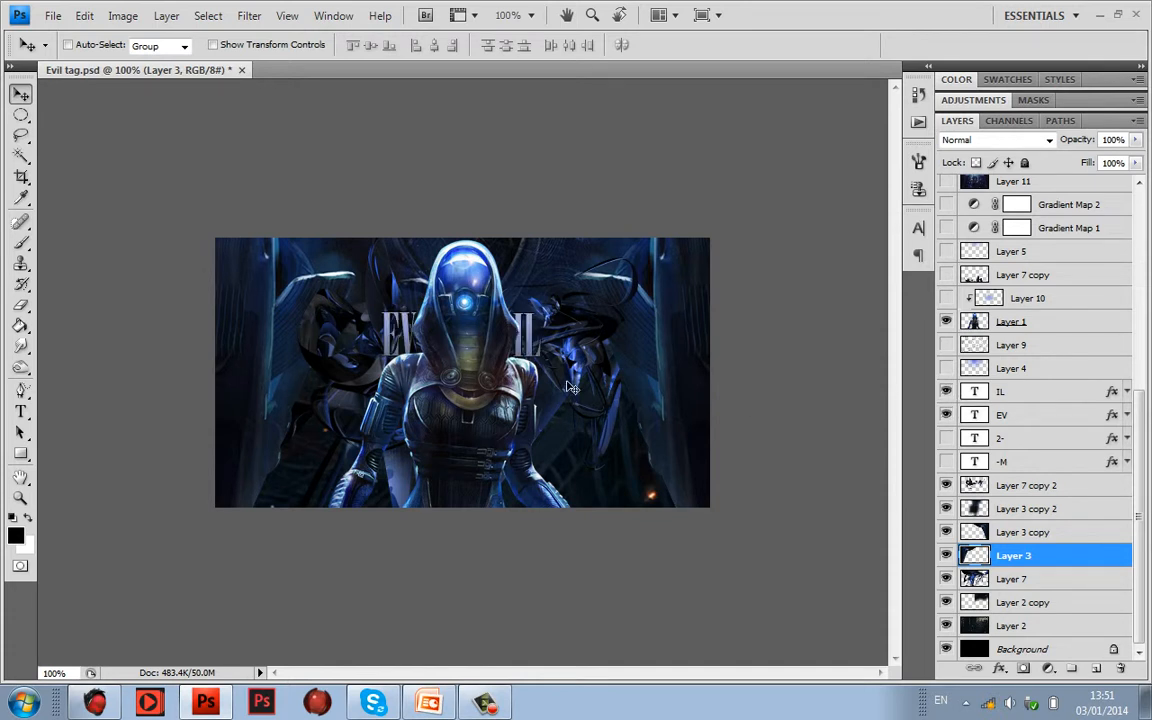
{"action": "left_click", "coordinate": [947, 460]}
{"action": "left_click", "coordinate": [946, 438]}
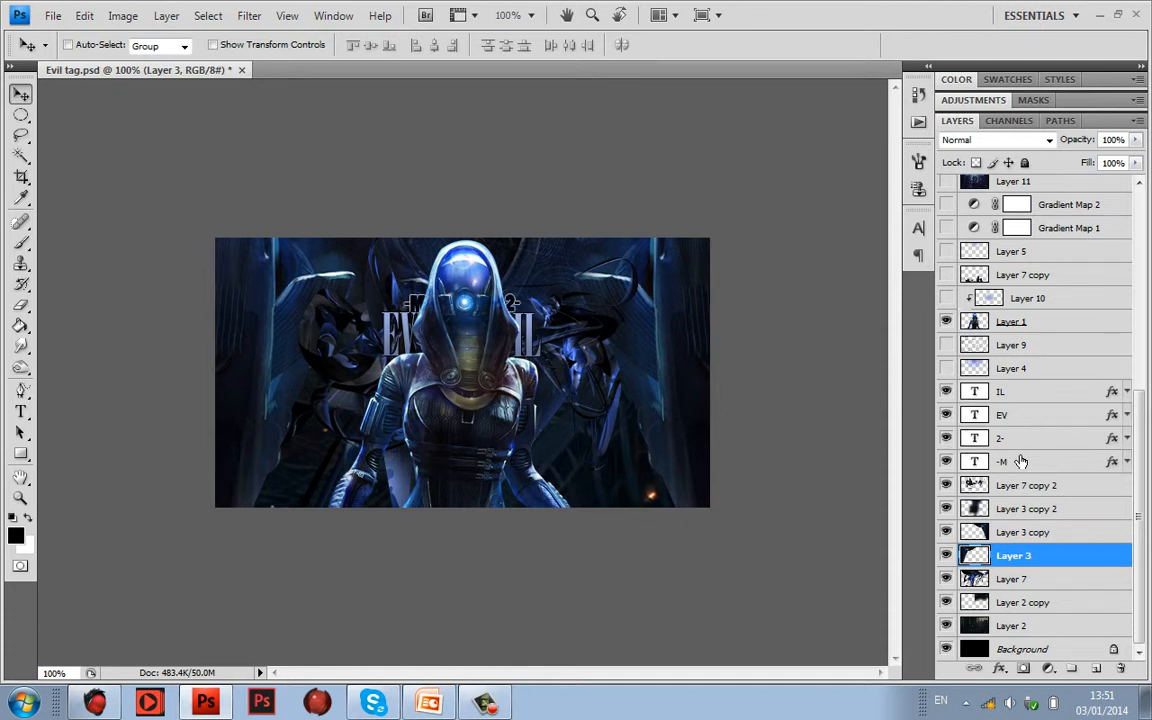
Expand the effects lists of the -M, 2-, EV and IL text layers.
{"action": "left_click", "coordinate": [1127, 459]}
{"action": "left_click", "coordinate": [1127, 438]}
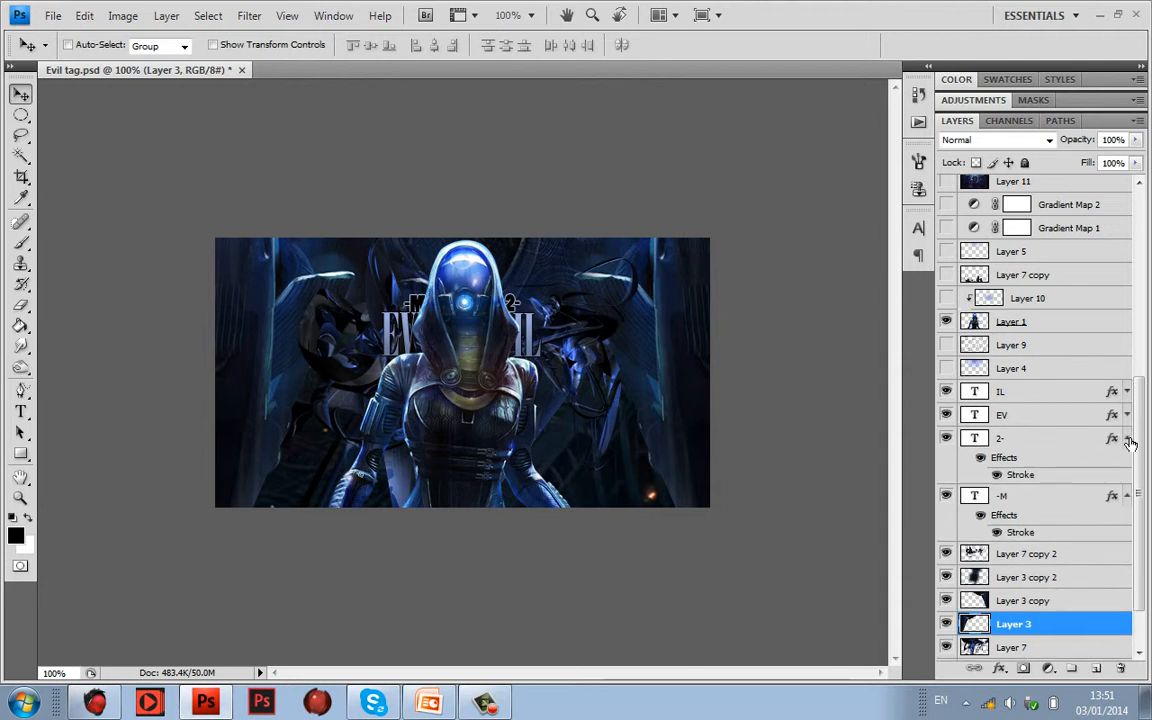
{"action": "left_click", "coordinate": [1127, 415]}
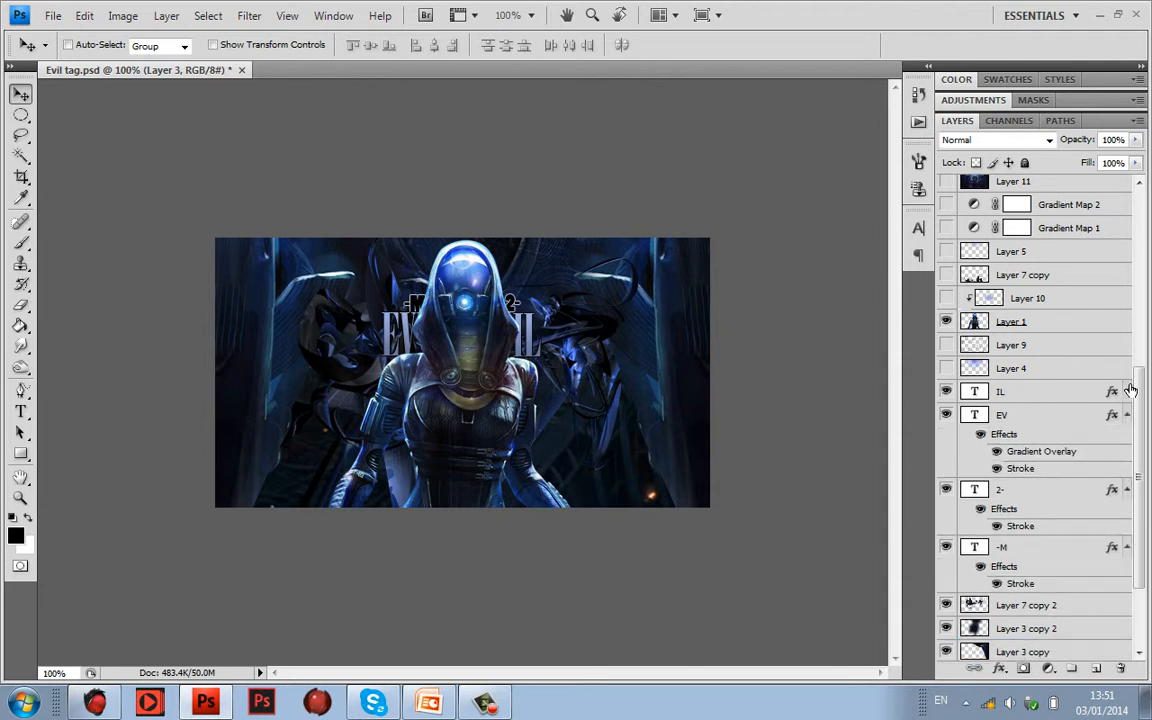
{"action": "left_click", "coordinate": [1127, 391]}
Open the EV text layer's Layer Style settings and examine its Gradient Overlay, switching the effect off and on.
{"action": "double_click", "coordinate": [1007, 467]}
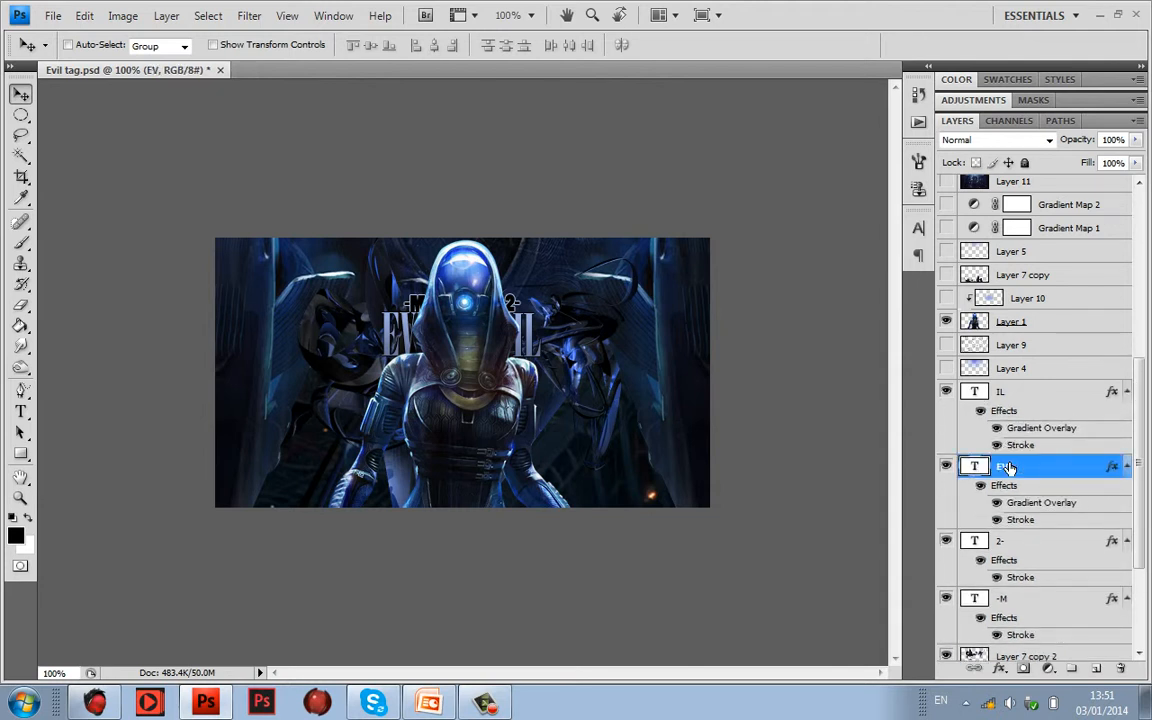
{"action": "left_click", "coordinate": [1075, 468]}
{"action": "double_click", "coordinate": [1036, 474]}
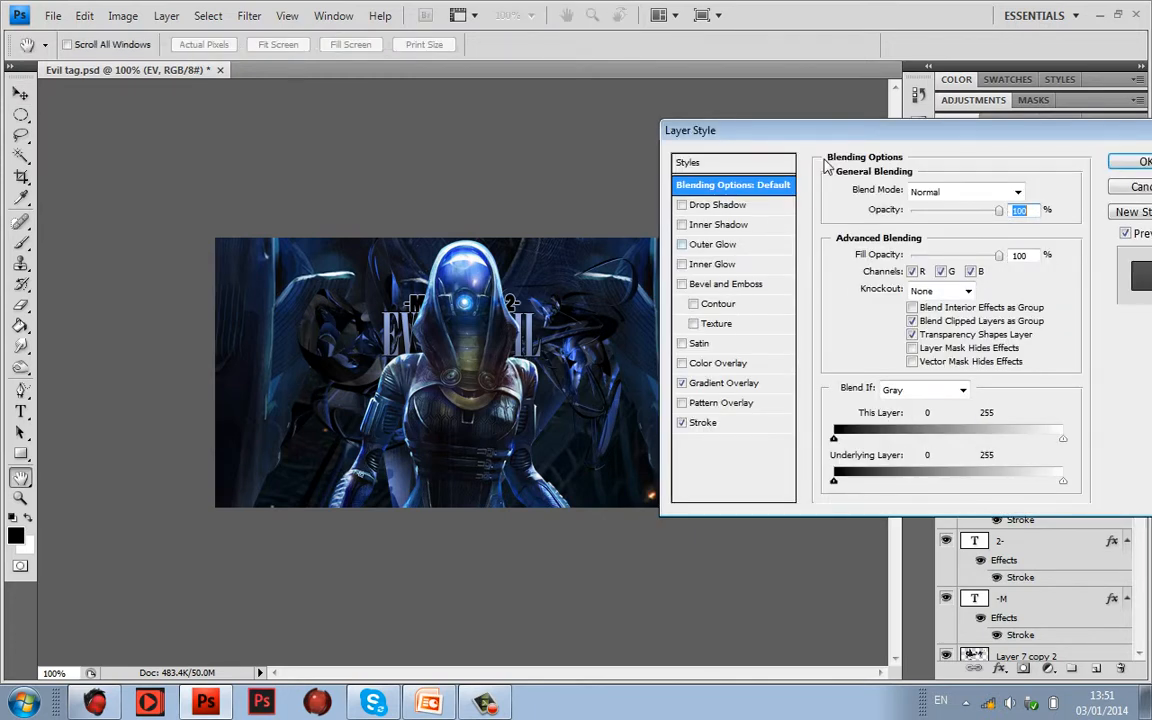
{"action": "left_click_drag", "start_coordinate": [795, 140], "coordinate": [666, 142]}
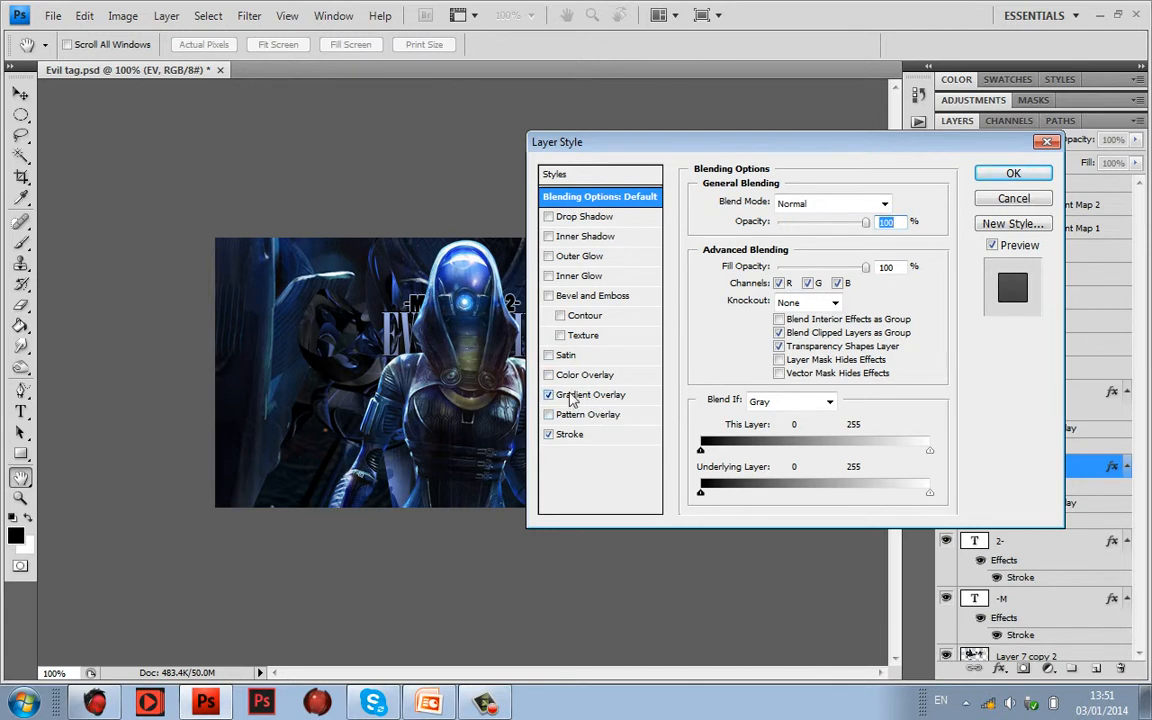
{"action": "left_click", "coordinate": [548, 396]}
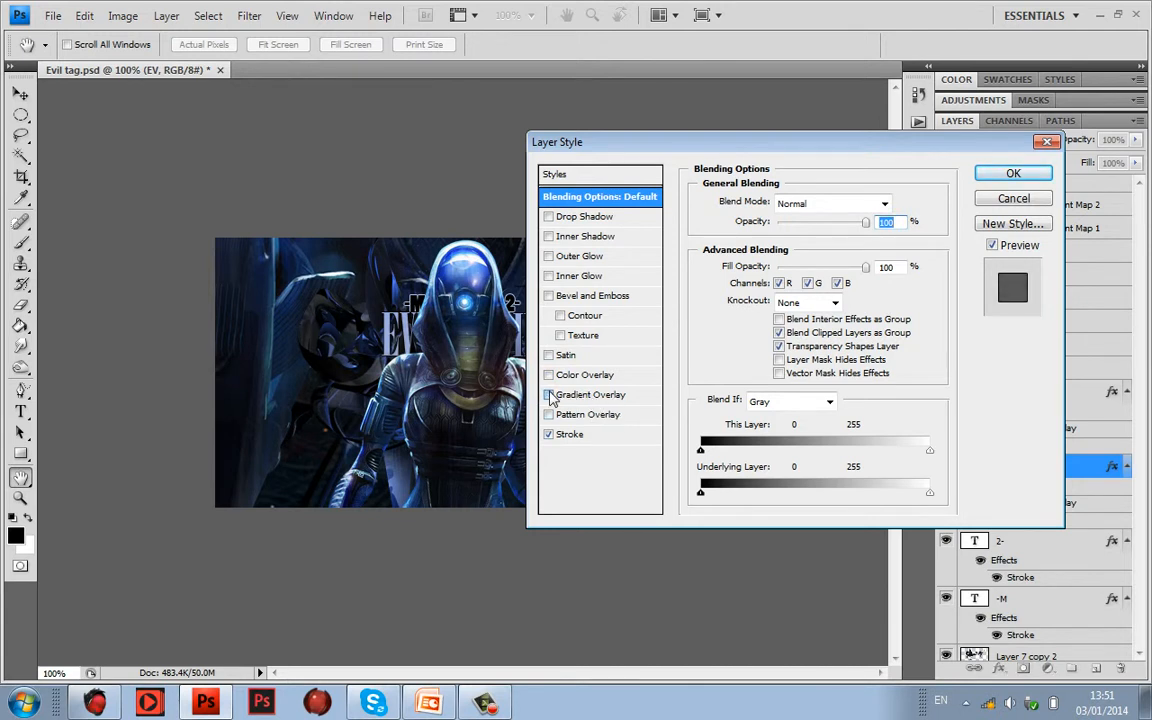
{"action": "left_click", "coordinate": [550, 395]}
{"action": "left_click", "coordinate": [560, 395]}
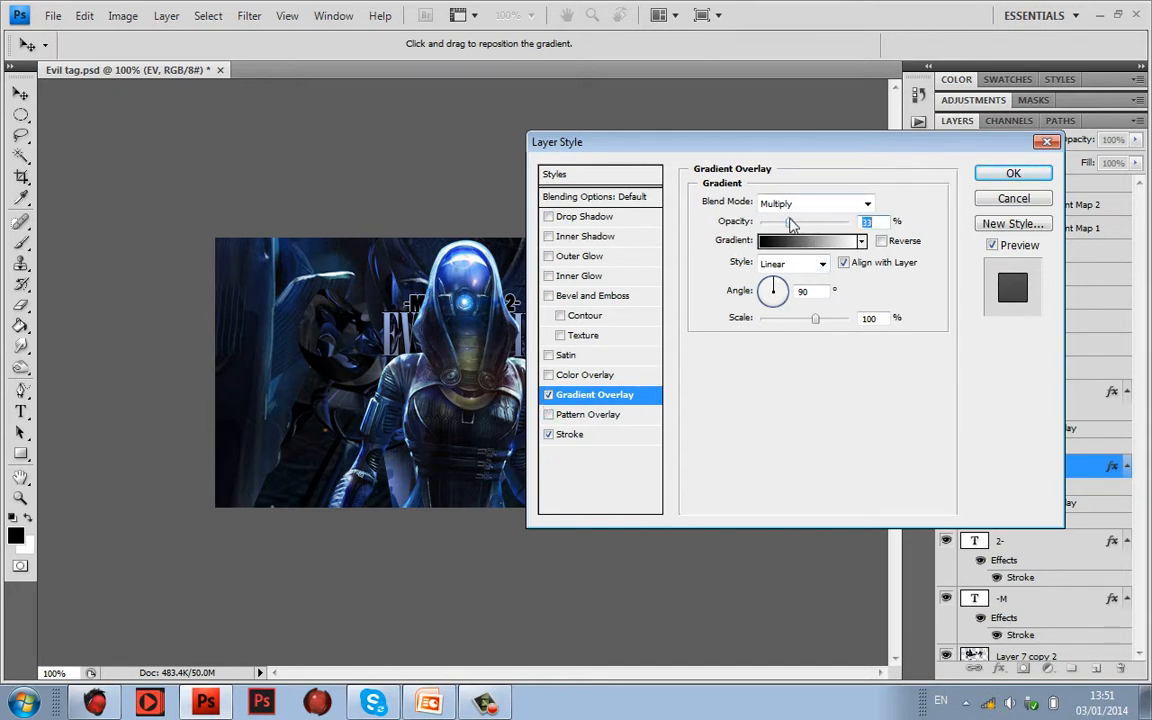
{"action": "mouse_move", "coordinate": [790, 223]}
{"action": "left_mouse_down"}
{"action": "mouse_move", "coordinate": [846, 229]}
{"action": "mouse_move", "coordinate": [790, 226]}
{"action": "left_mouse_up"}
Examine the EV layer's Stroke settings, switching the stroke off and on to compare.
{"action": "left_click", "coordinate": [573, 436]}
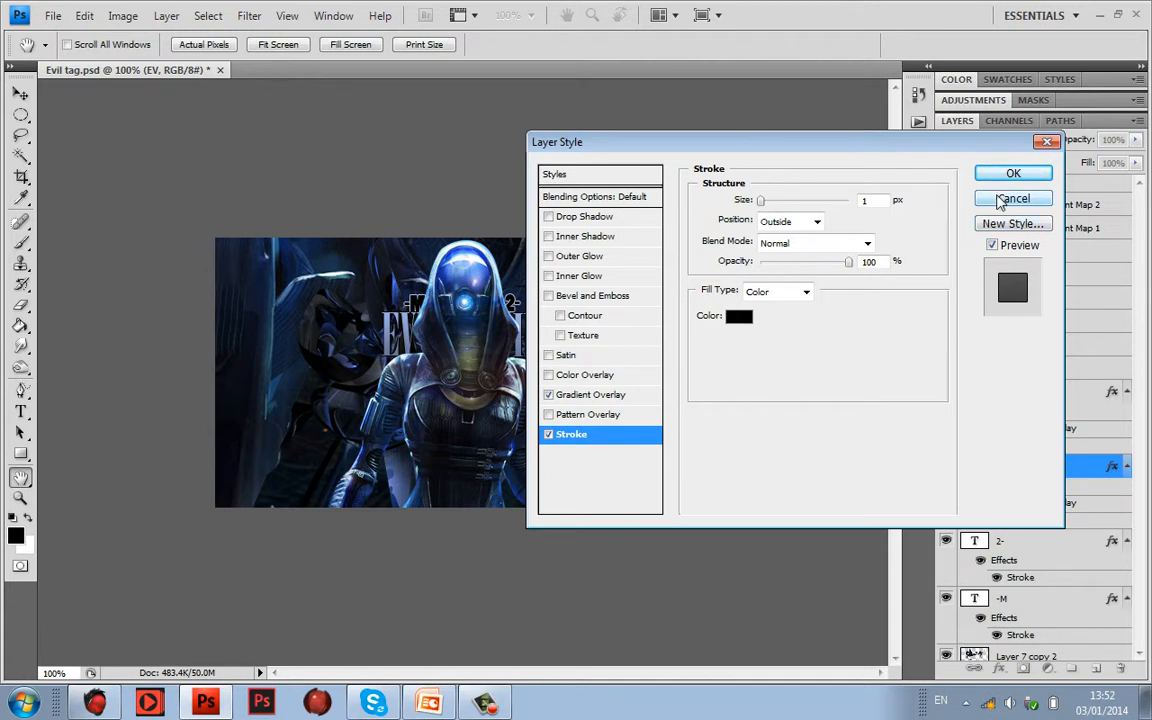
{"action": "left_click", "coordinate": [548, 434]}
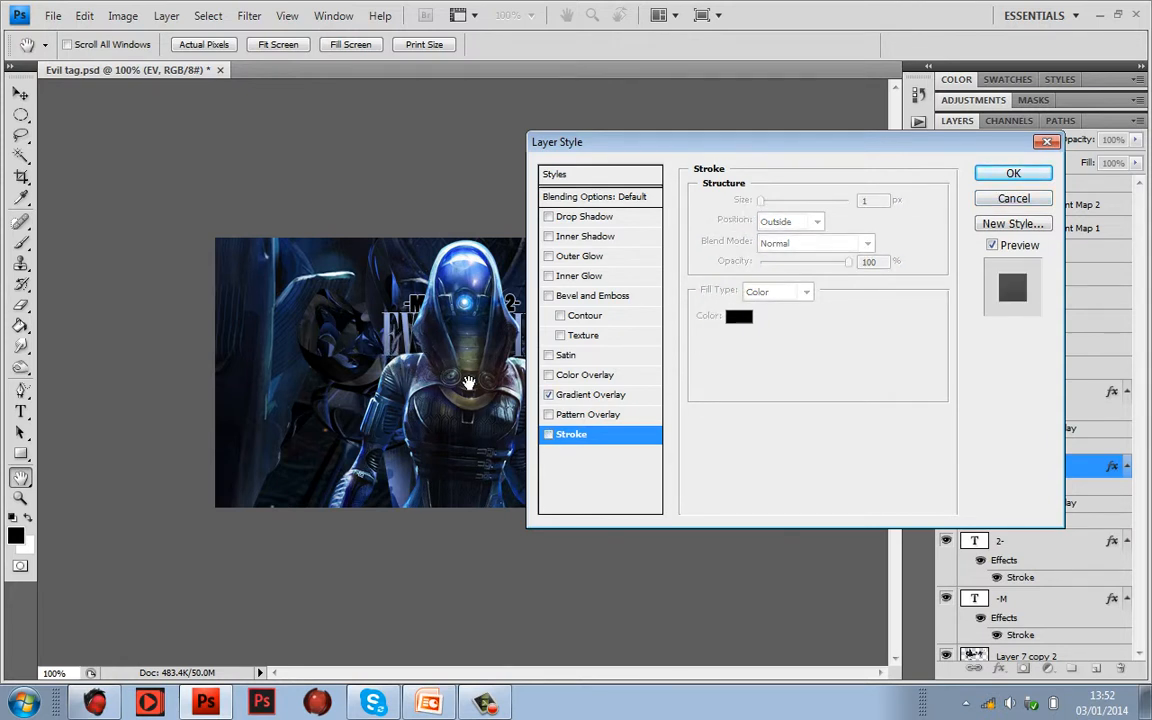
{"action": "left_click", "coordinate": [548, 434]}
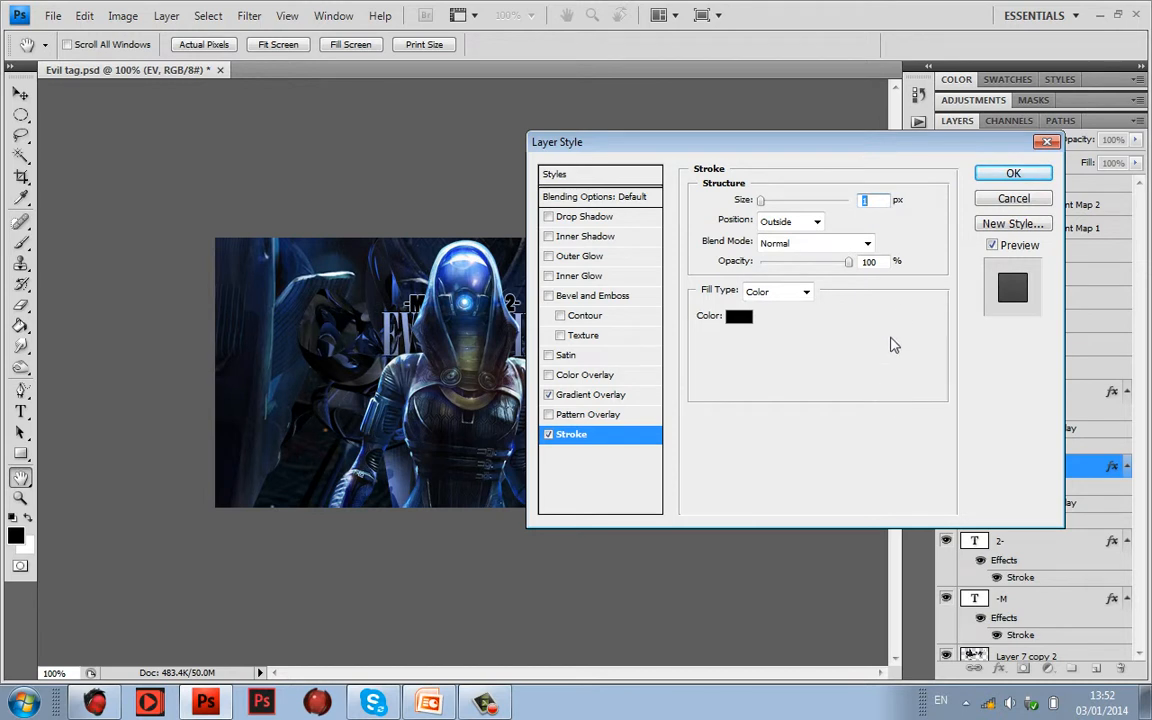
Close the EV layer's style settings, collapse the IL and EV effects lists and select the 2- text layer.
{"action": "key", "text": "Return"}
{"action": "key", "text": "v"}
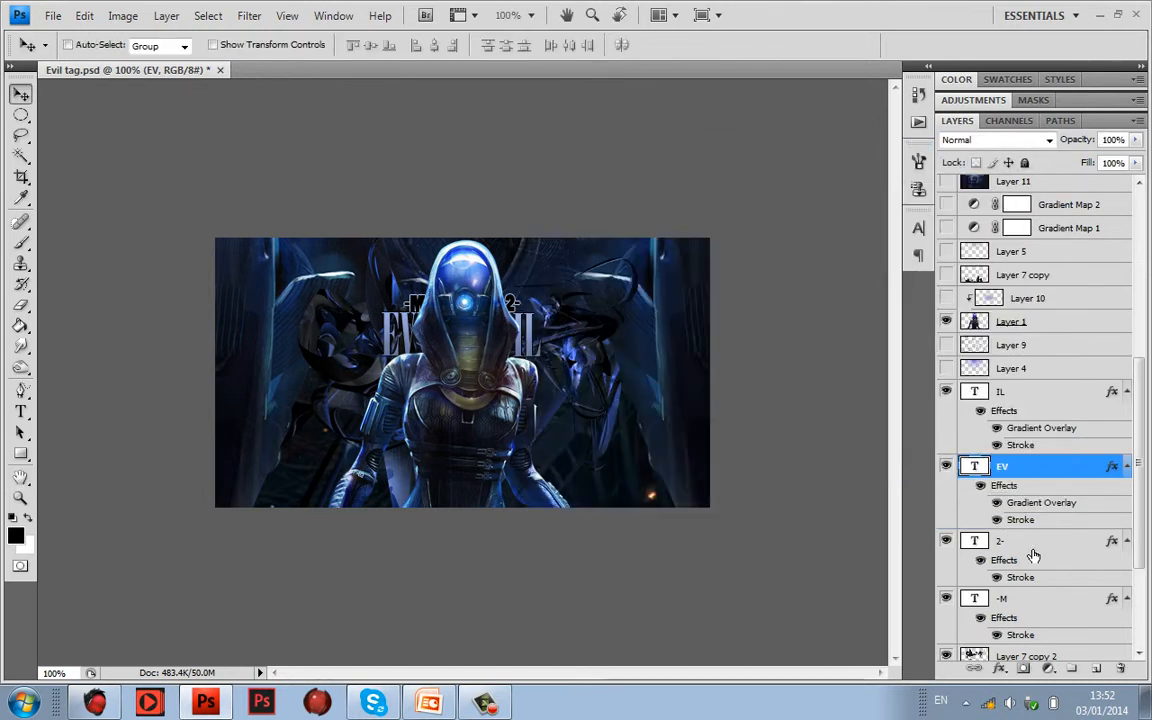
{"action": "left_click", "coordinate": [1127, 391]}
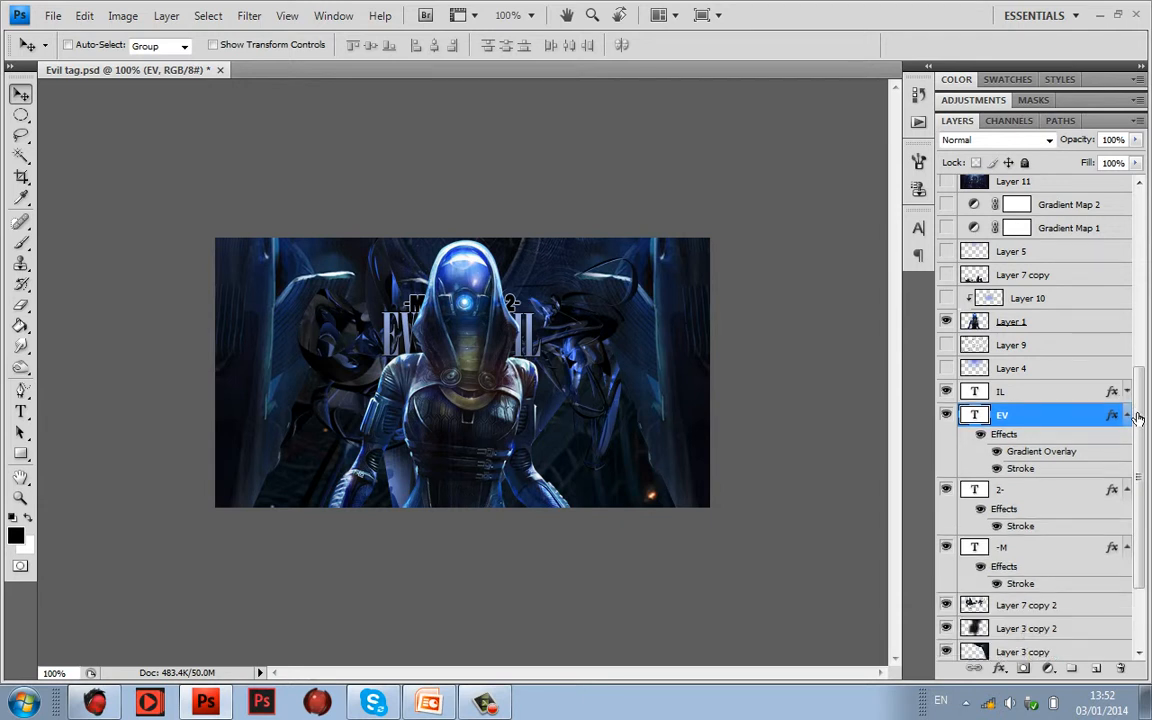
{"action": "left_click", "coordinate": [1127, 414]}
{"action": "left_click", "coordinate": [1015, 446]}
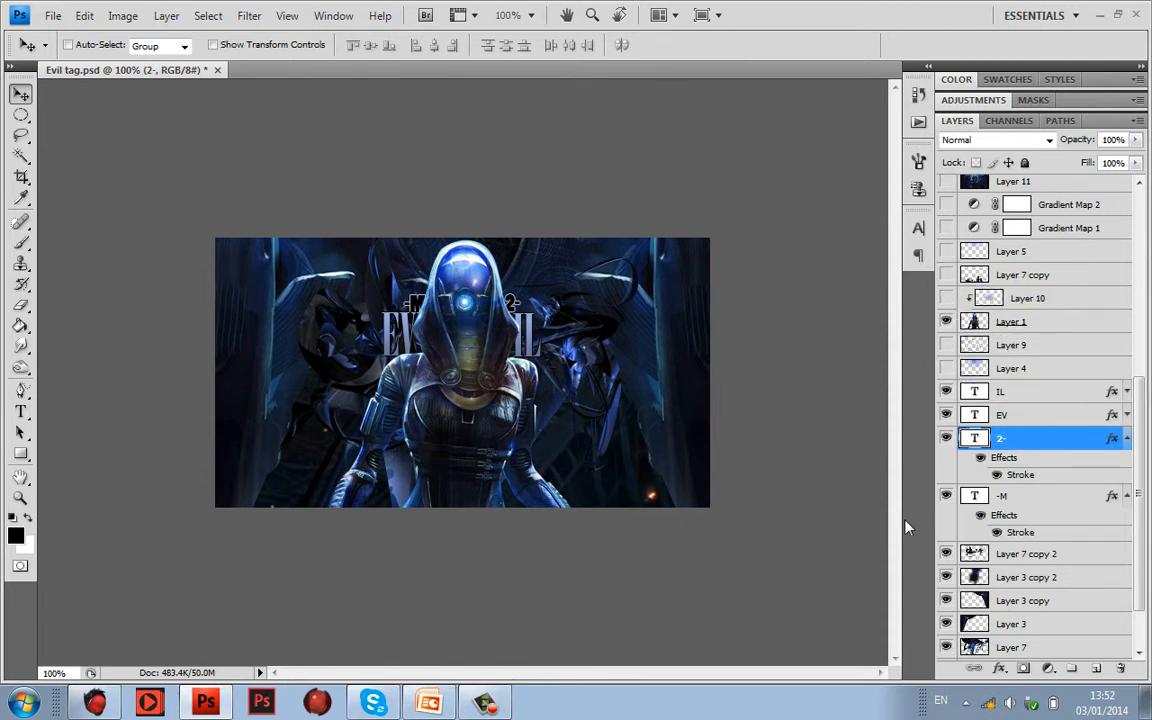
Show Layer 4 and Layer 9 above the text layers, selecting each to review its blend mode.
{"action": "left_click", "coordinate": [946, 368]}
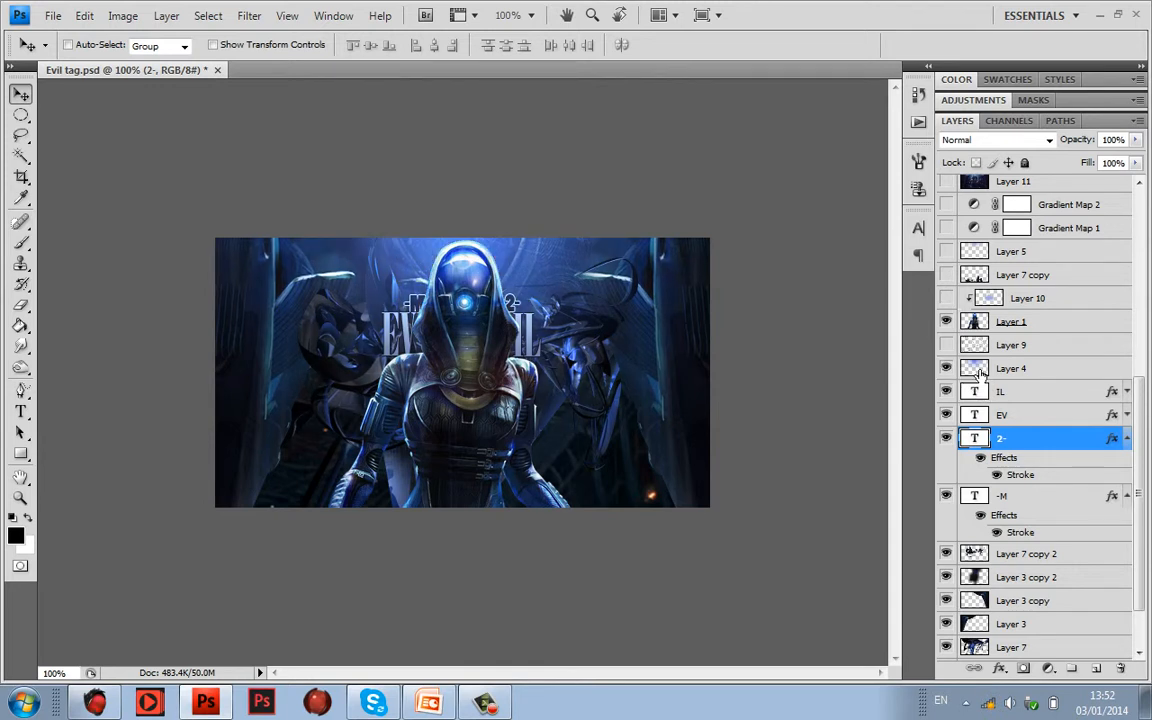
{"action": "left_click", "coordinate": [1062, 372]}
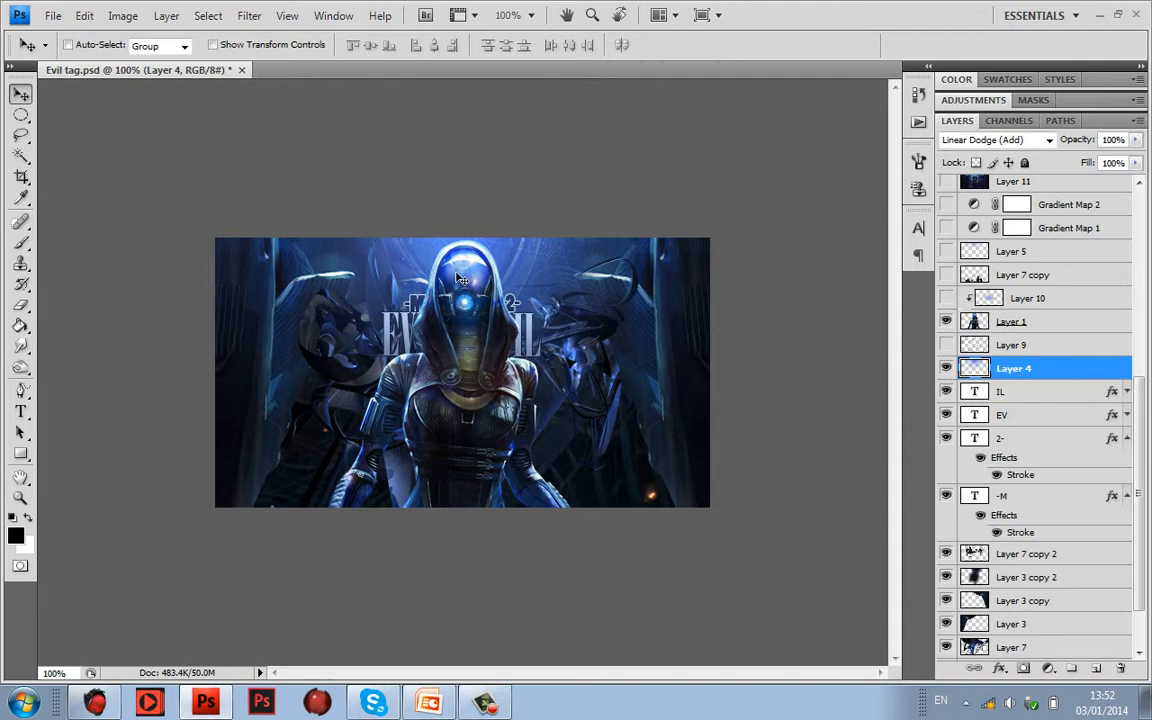
{"action": "left_click", "coordinate": [946, 344]}
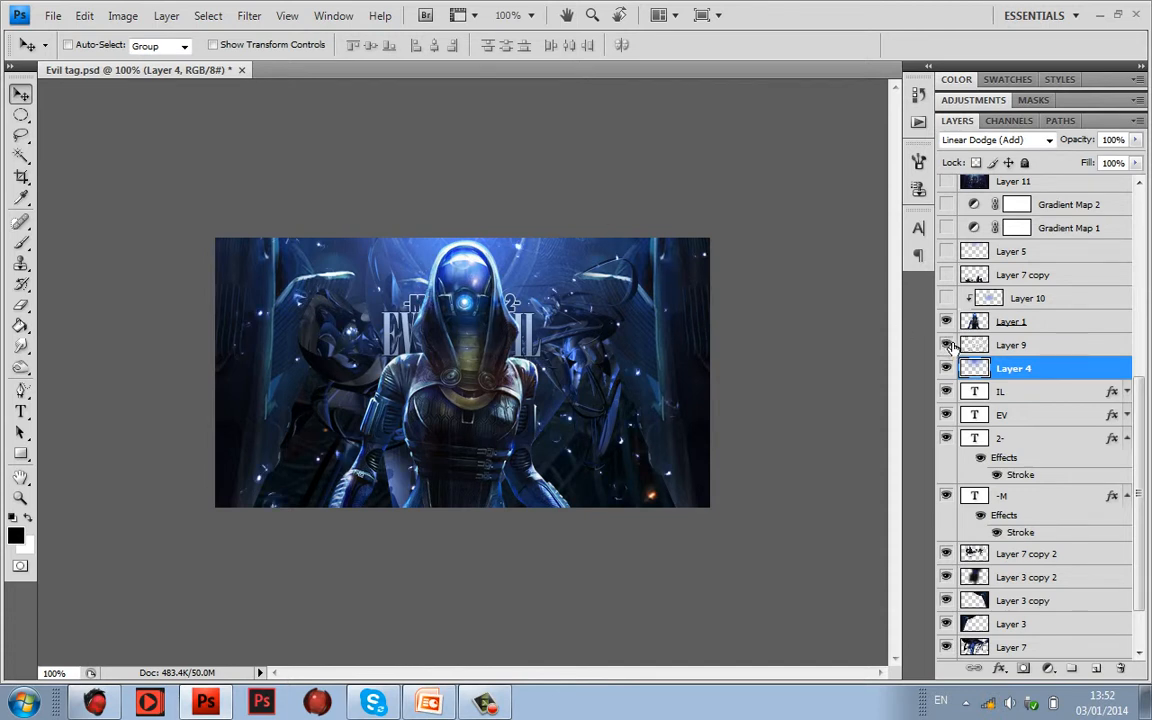
{"action": "left_click", "coordinate": [1022, 345]}
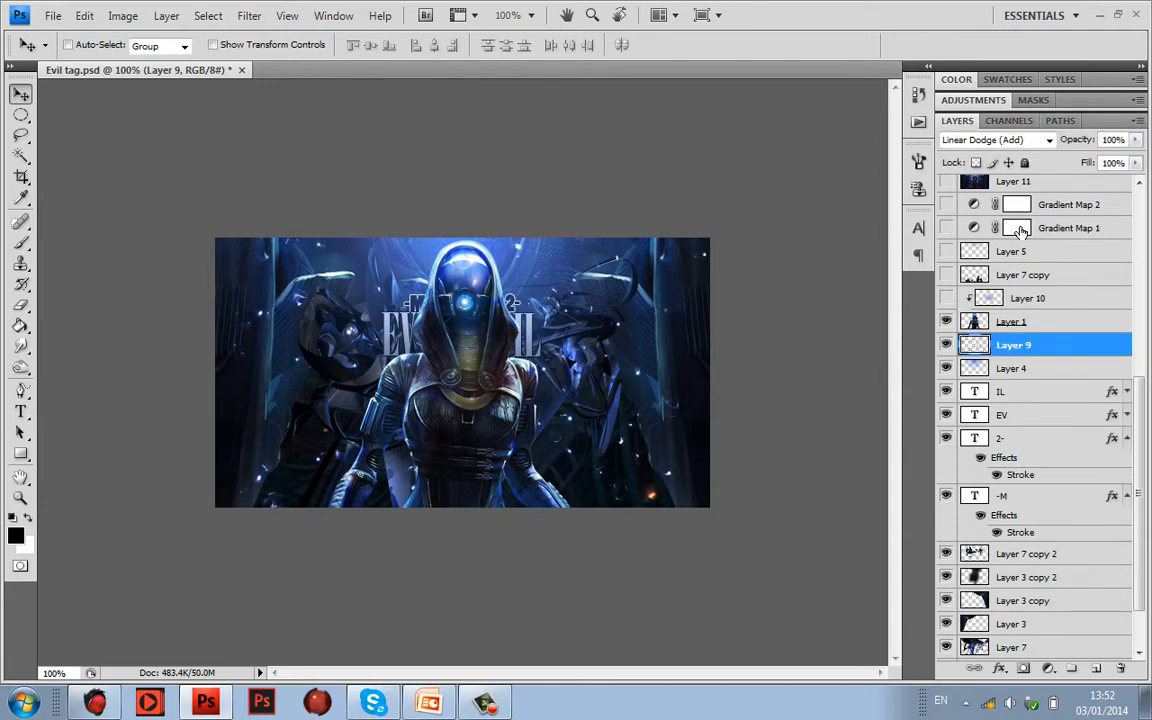
Compare Layer 9 in Normal blend mode and return it to Linear Dodge (Add).
{"action": "left_click", "coordinate": [990, 140]}
{"action": "left_click", "coordinate": [978, 162]}
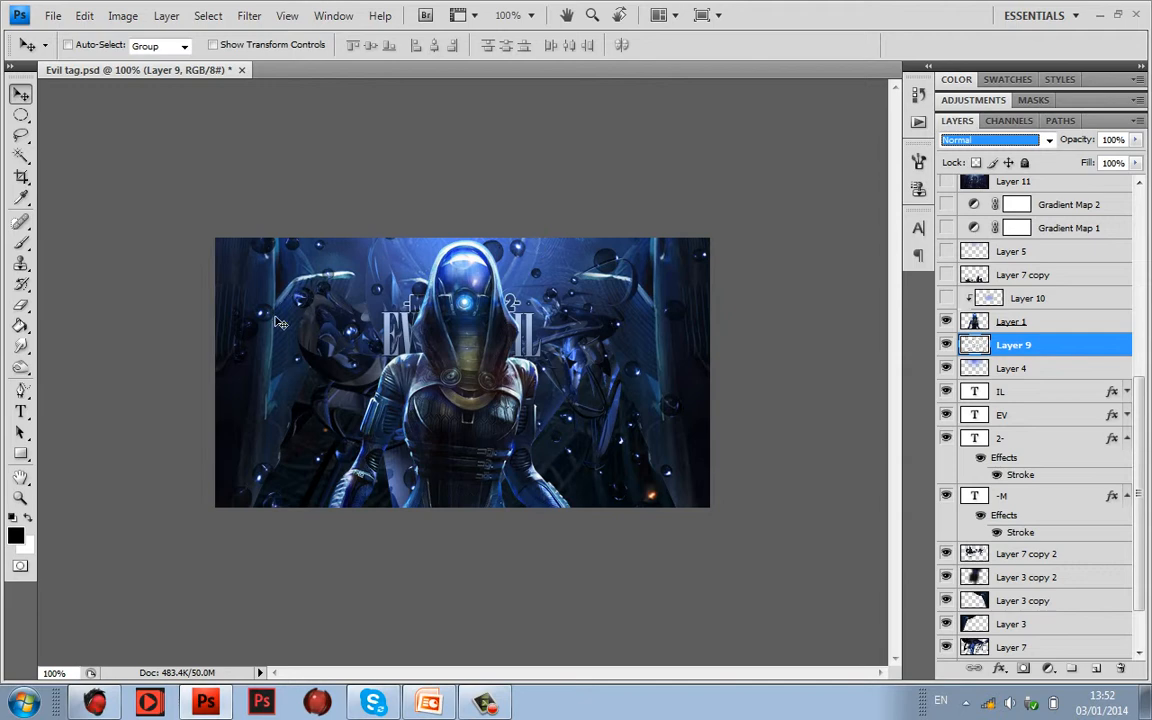
{"action": "left_click", "coordinate": [985, 148]}
{"action": "left_click", "coordinate": [975, 329]}
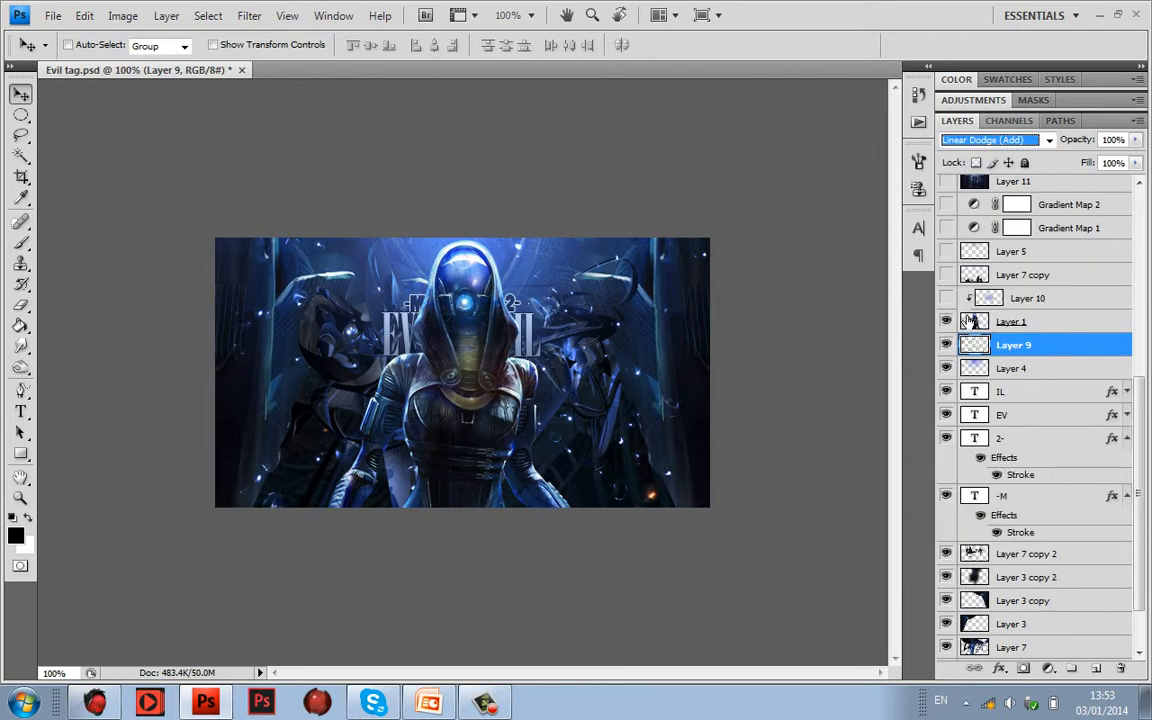
Show and select the clipped Layer 10, switching Layer 1 and Layer 10 off and on to compare.
{"action": "left_click", "coordinate": [946, 321]}
{"action": "left_click", "coordinate": [946, 321]}
{"action": "left_click", "coordinate": [946, 298]}
{"action": "left_click", "coordinate": [956, 300]}
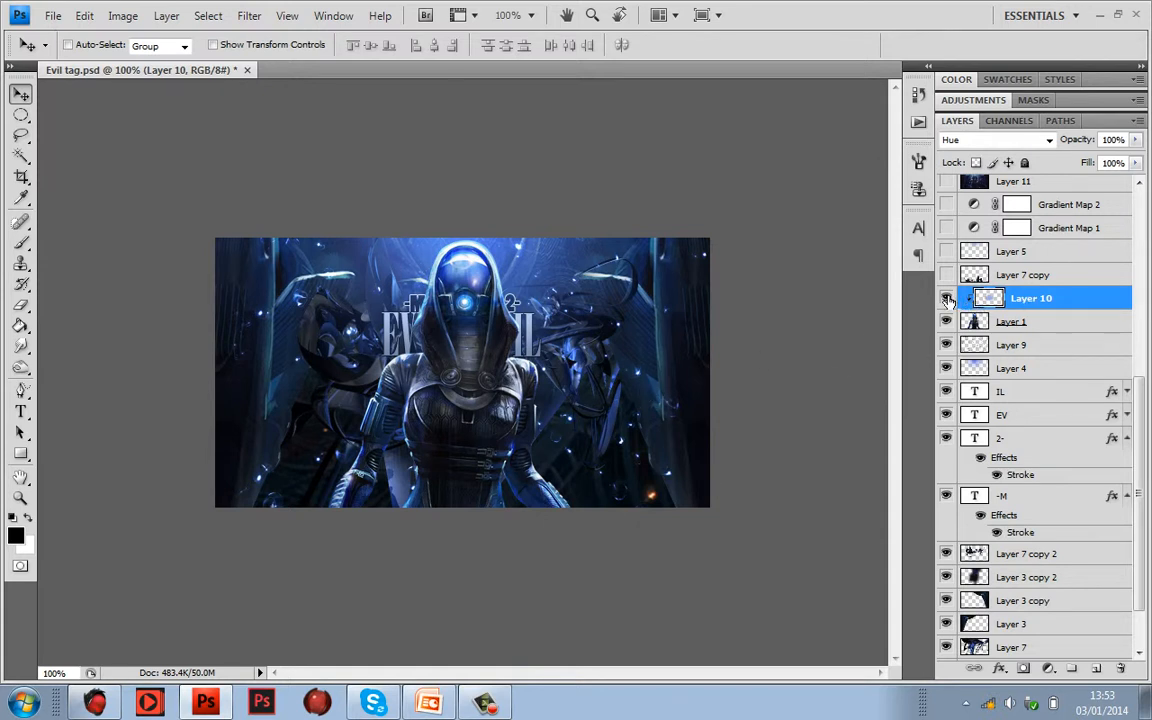
{"action": "left_click", "coordinate": [946, 298]}
{"action": "left_click", "coordinate": [946, 298]}
Show Layer 7 copy in front of the character and Layer 5 above it.
{"action": "left_click", "coordinate": [946, 275]}
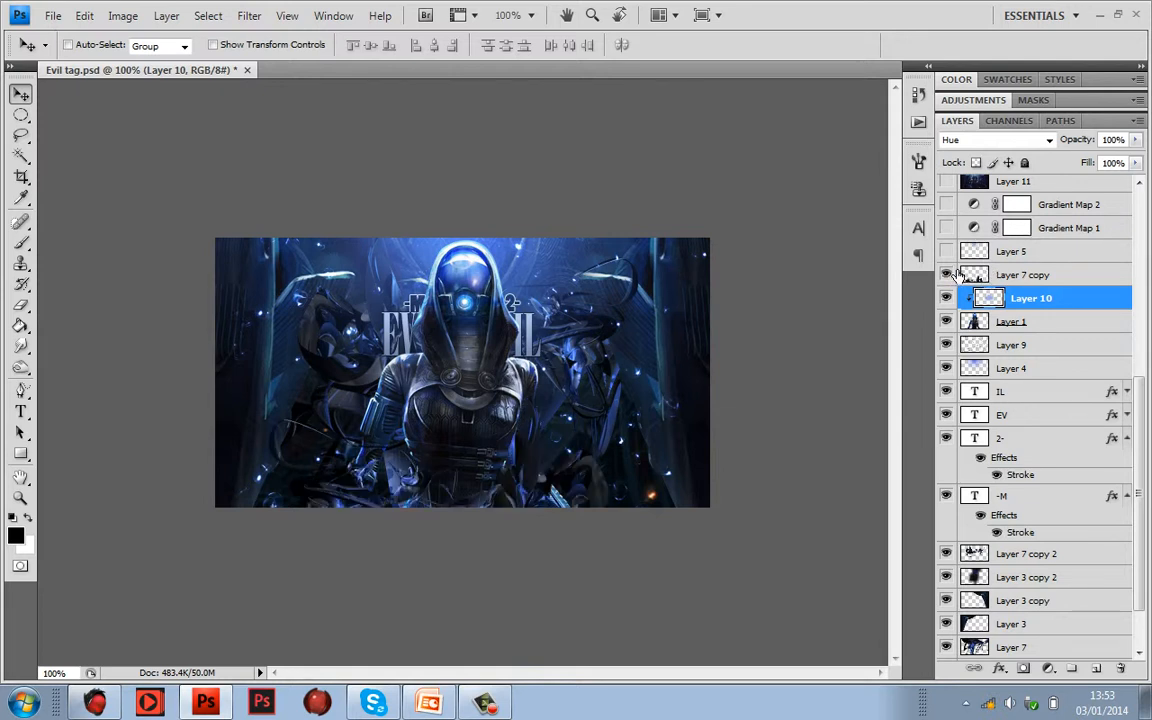
{"action": "left_click", "coordinate": [984, 256]}
{"action": "left_click", "coordinate": [946, 275]}
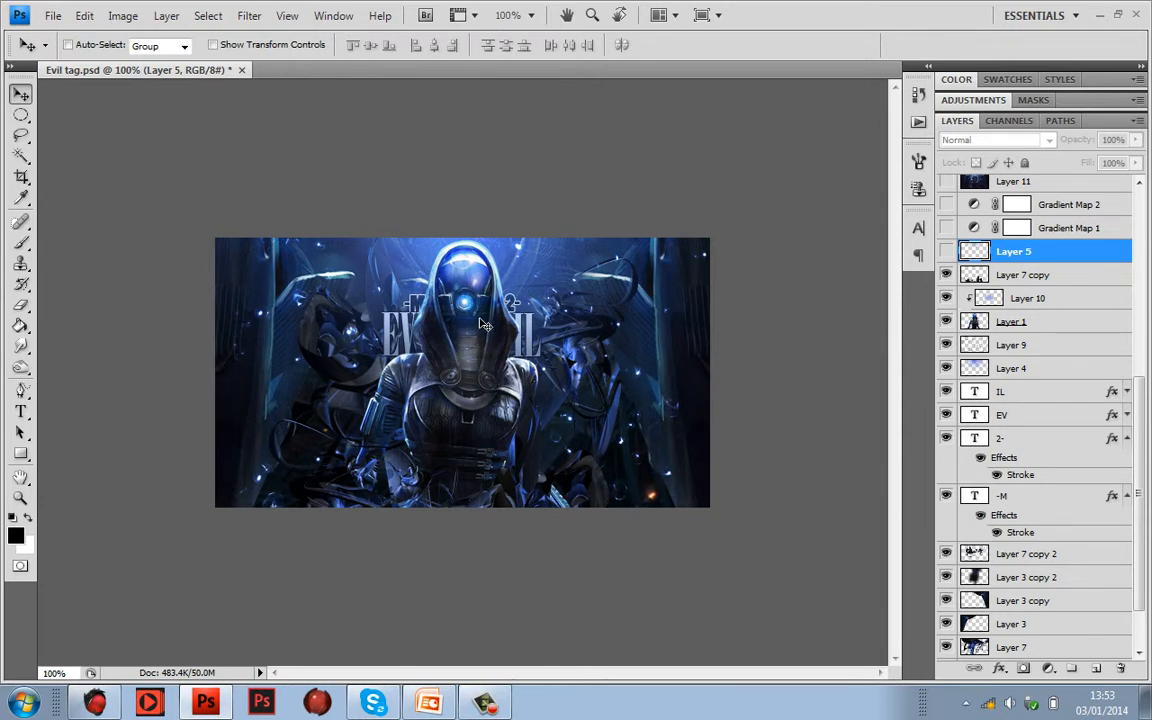
{"action": "left_click", "coordinate": [946, 251]}
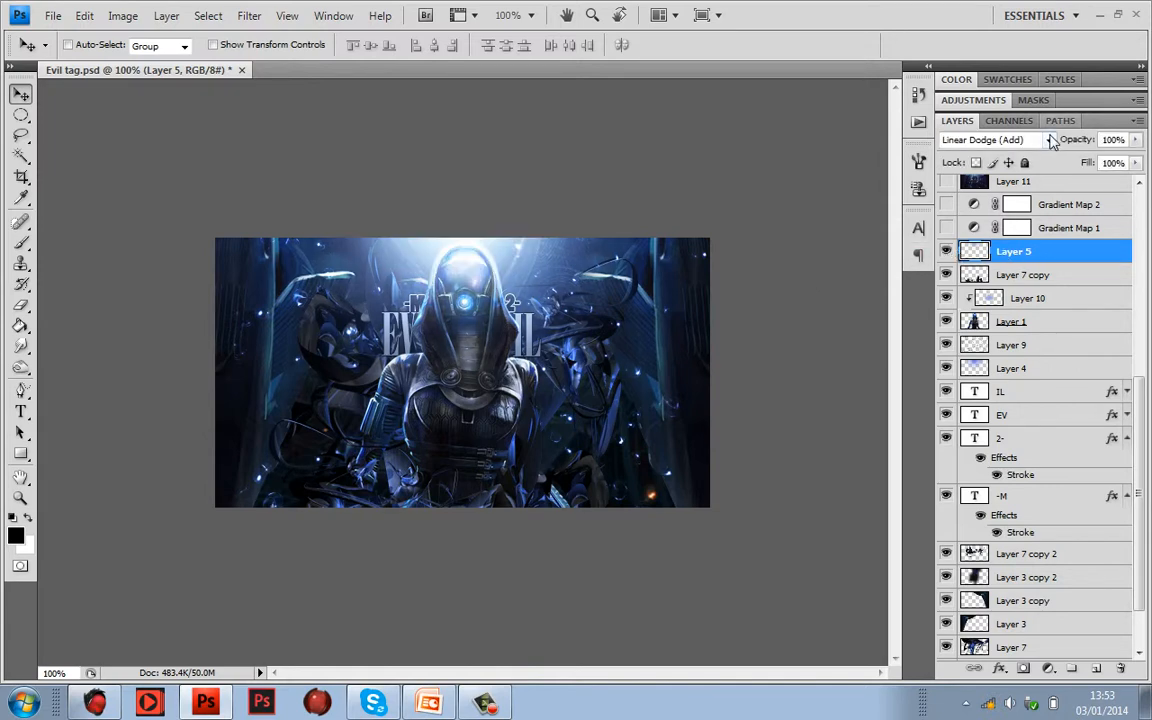
Compare Layer 5 in Normal blend mode and return it to Linear Dodge (Add).
{"action": "left_click", "coordinate": [952, 140]}
{"action": "left_click", "coordinate": [993, 158]}
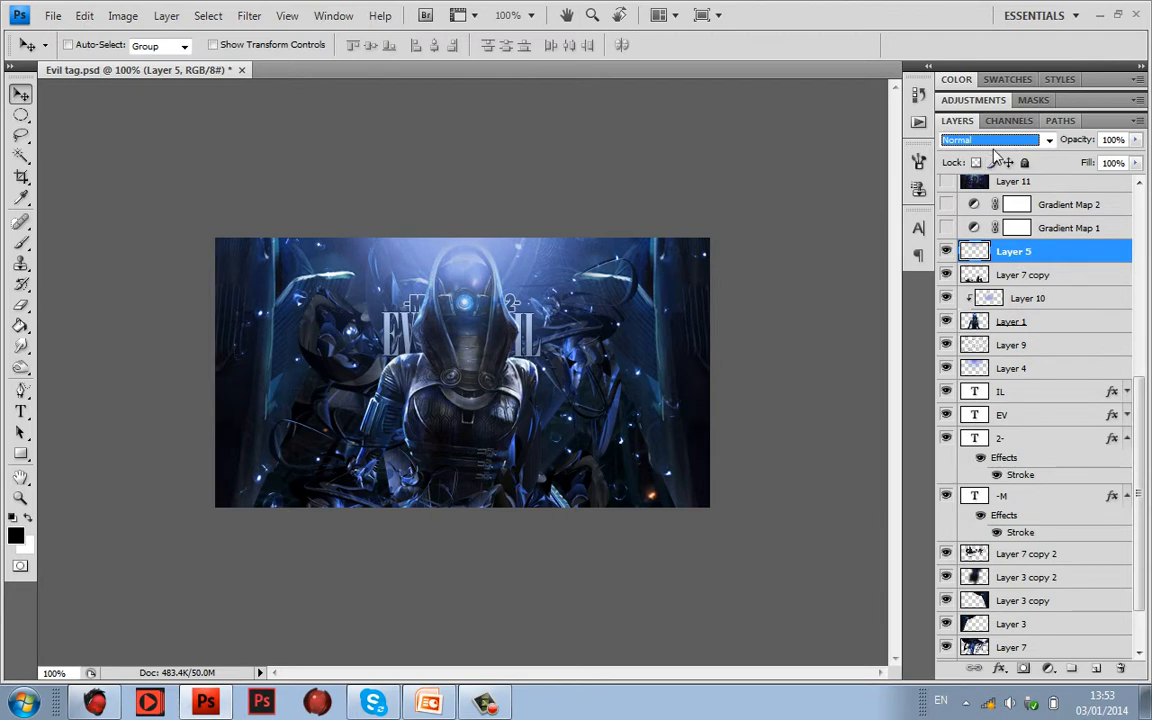
{"action": "left_click", "coordinate": [995, 141]}
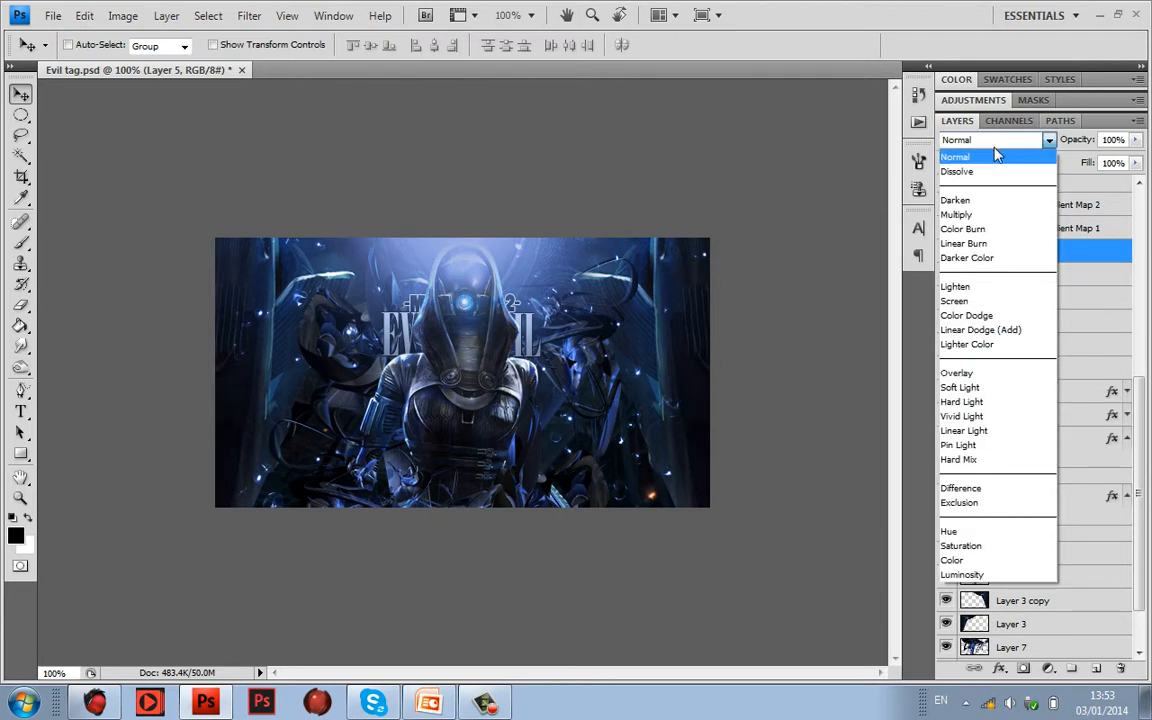
{"action": "left_click", "coordinate": [990, 330]}
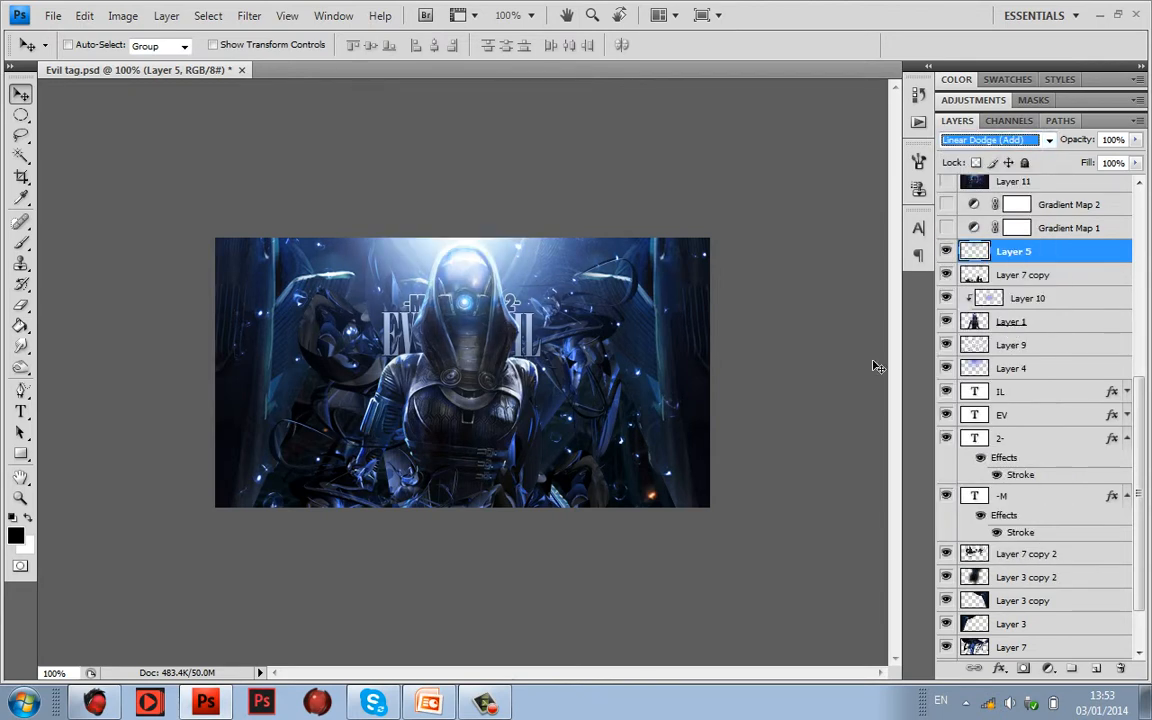
Switch Layer 5 off and on to compare its lighting around the character's head.
{"action": "left_click", "coordinate": [948, 252]}
{"action": "left_click", "coordinate": [948, 252]}
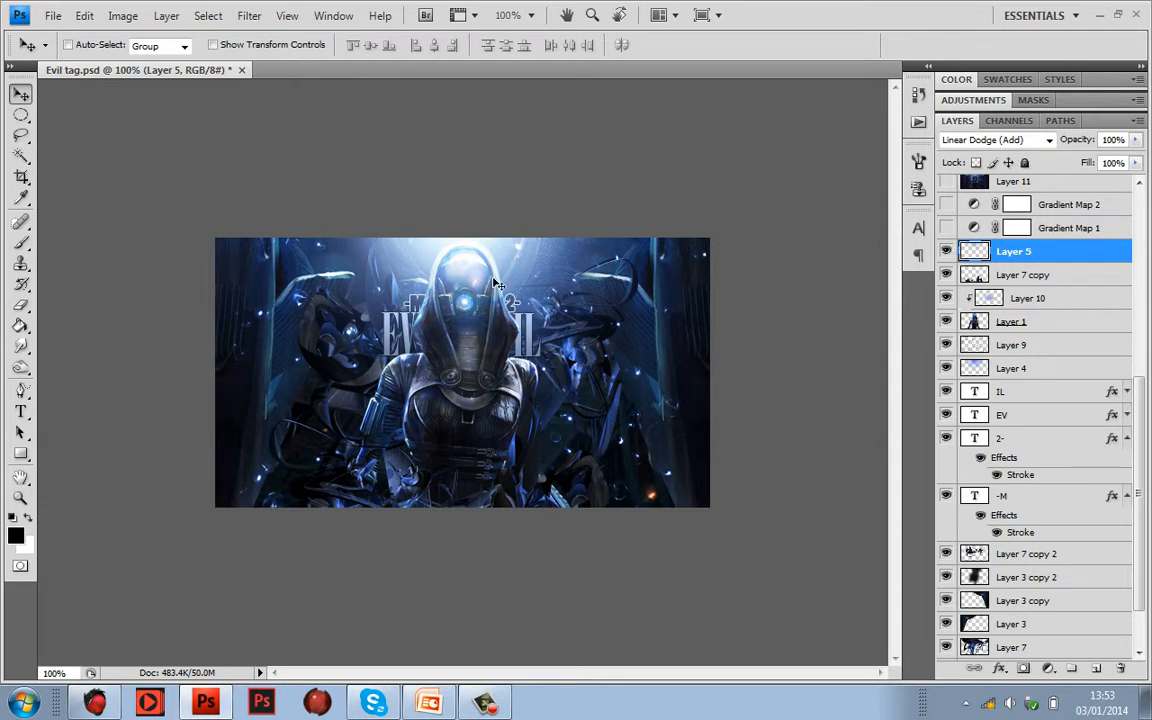
{"action": "left_click", "coordinate": [946, 251]}
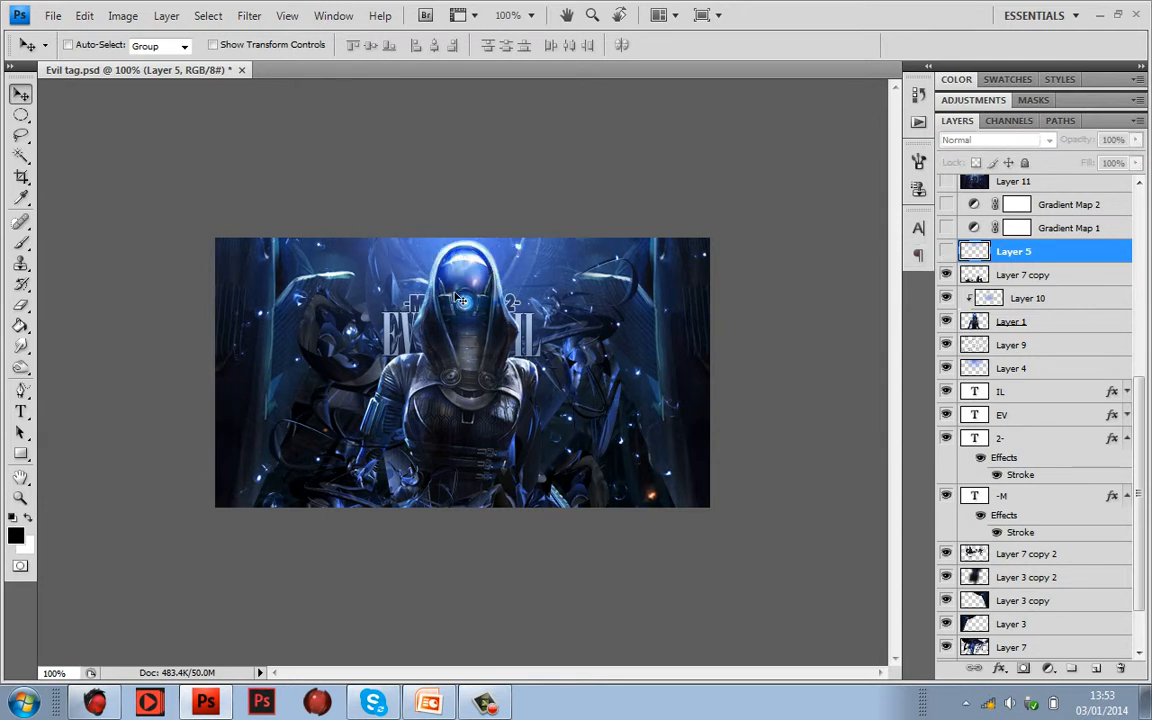
{"action": "left_click", "coordinate": [946, 251]}
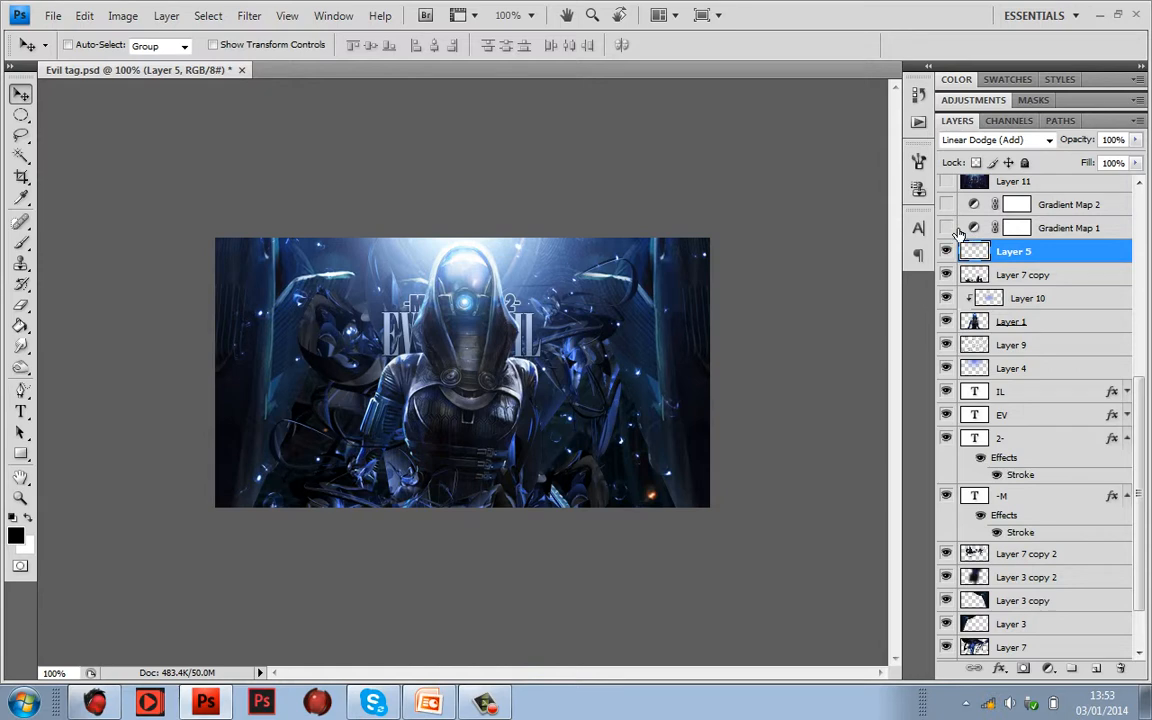
Examine the Gradient Map 1 adjustment's gradient and show the layer, toggling its visibility to compare.
{"action": "left_click_drag", "start_coordinate": [1139, 390], "coordinate": [1137, 207]}
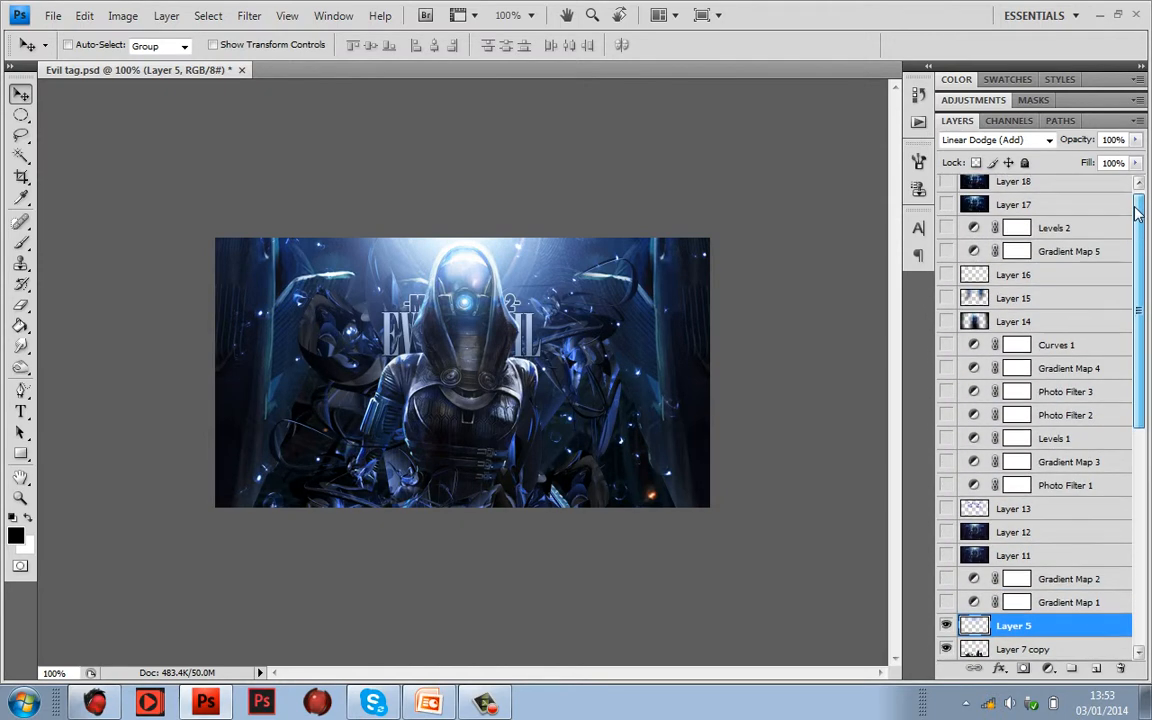
{"action": "left_click", "coordinate": [947, 602]}
{"action": "left_click", "coordinate": [947, 602]}
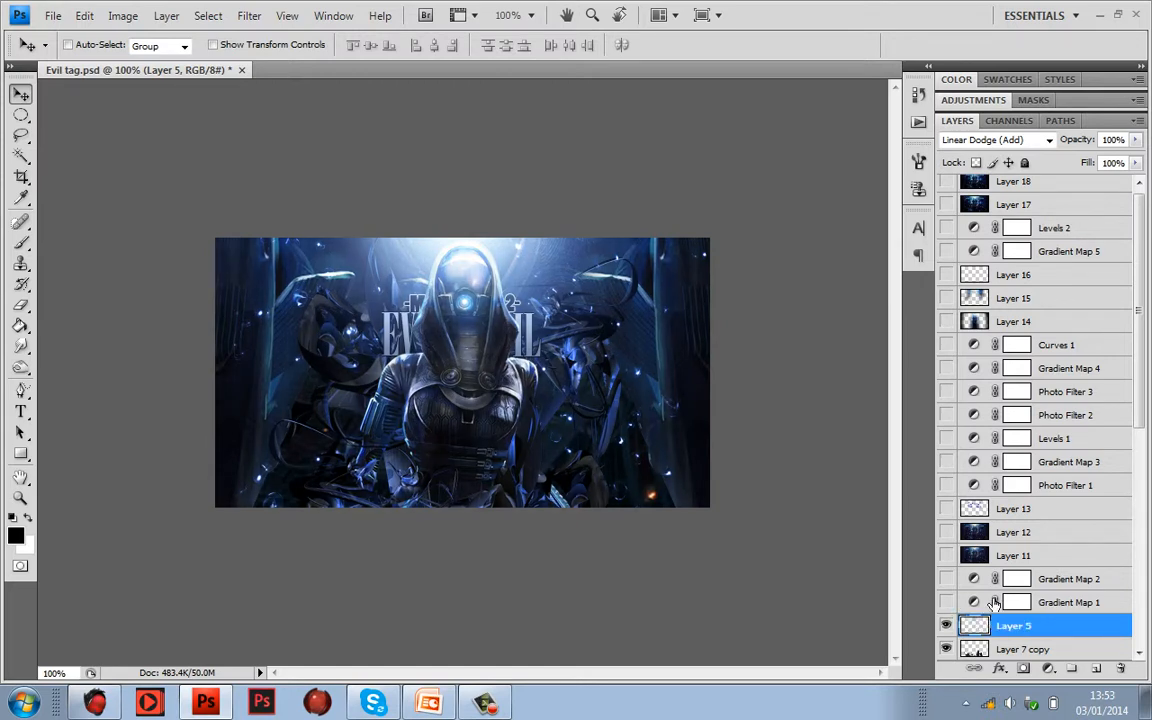
{"action": "left_click", "coordinate": [1055, 604]}
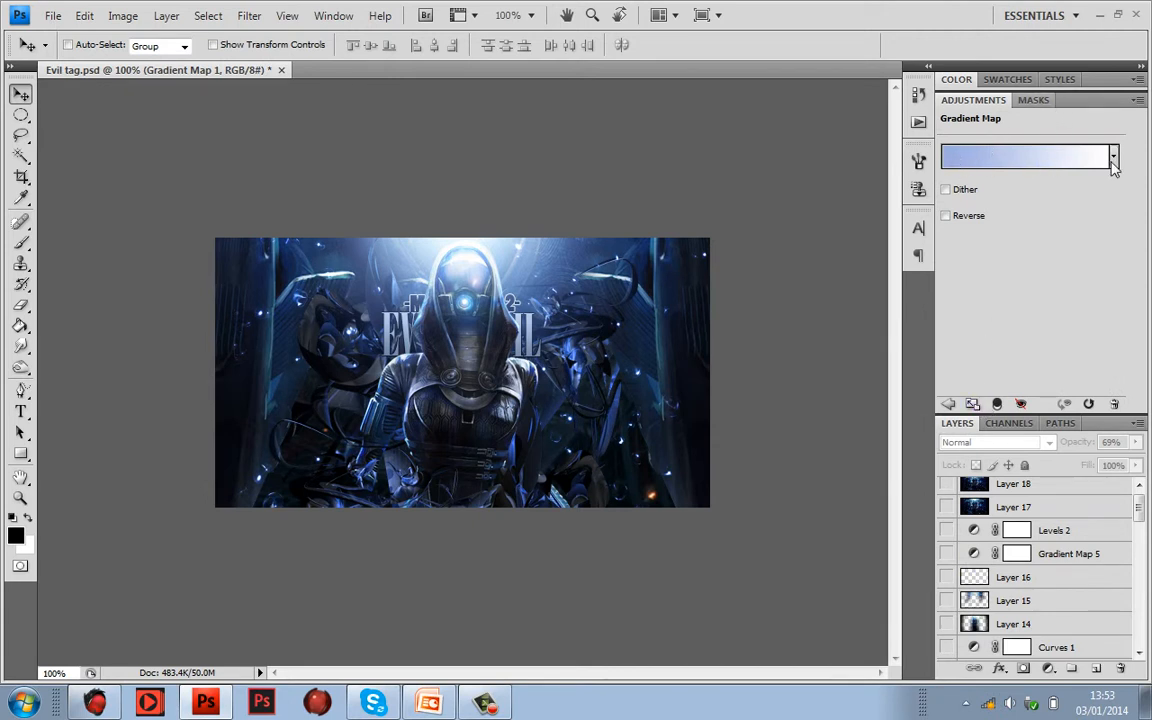
{"action": "double_click", "coordinate": [987, 99]}
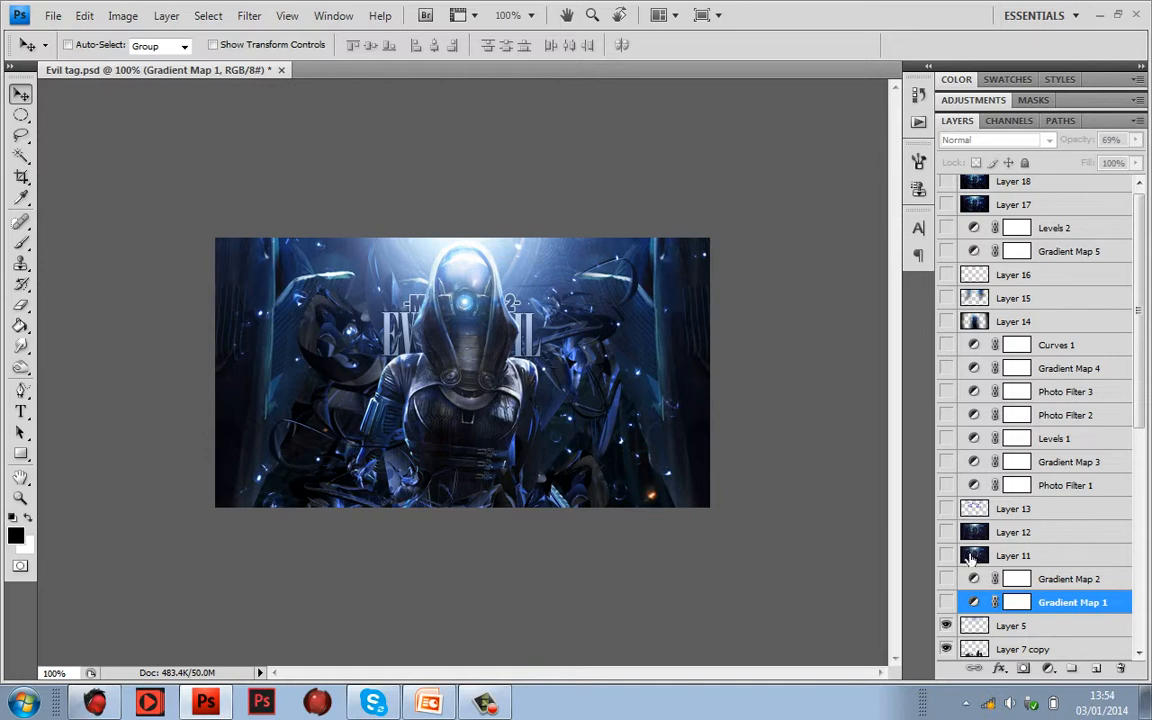
{"action": "left_click", "coordinate": [946, 602]}
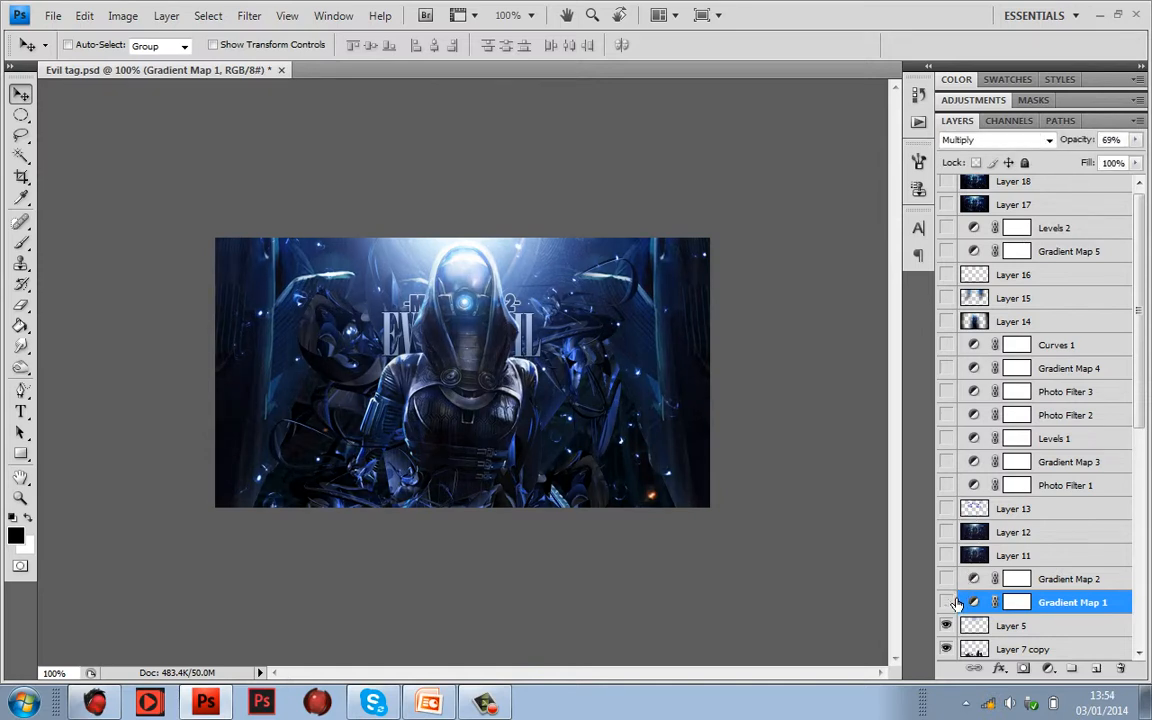
{"action": "left_click", "coordinate": [954, 602]}
Show Gradient Map 2, examine its gradient settings and toggle the layer off and on to compare.
{"action": "left_click", "coordinate": [947, 579]}
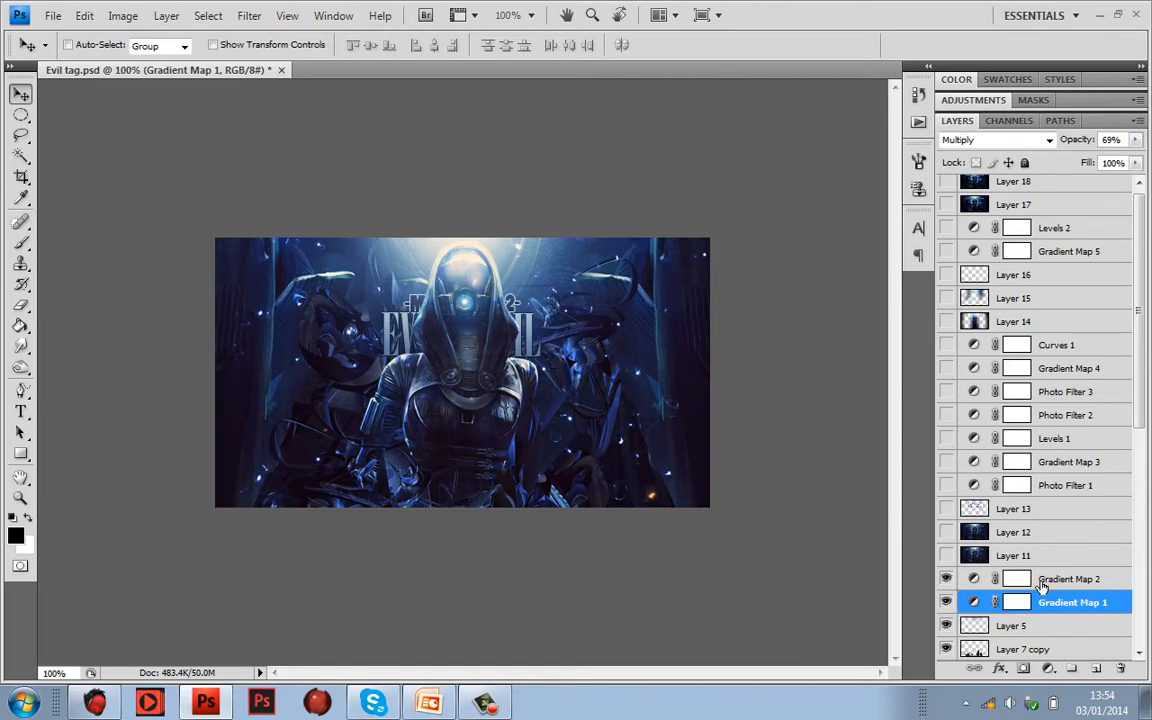
{"action": "double_click", "coordinate": [974, 581]}
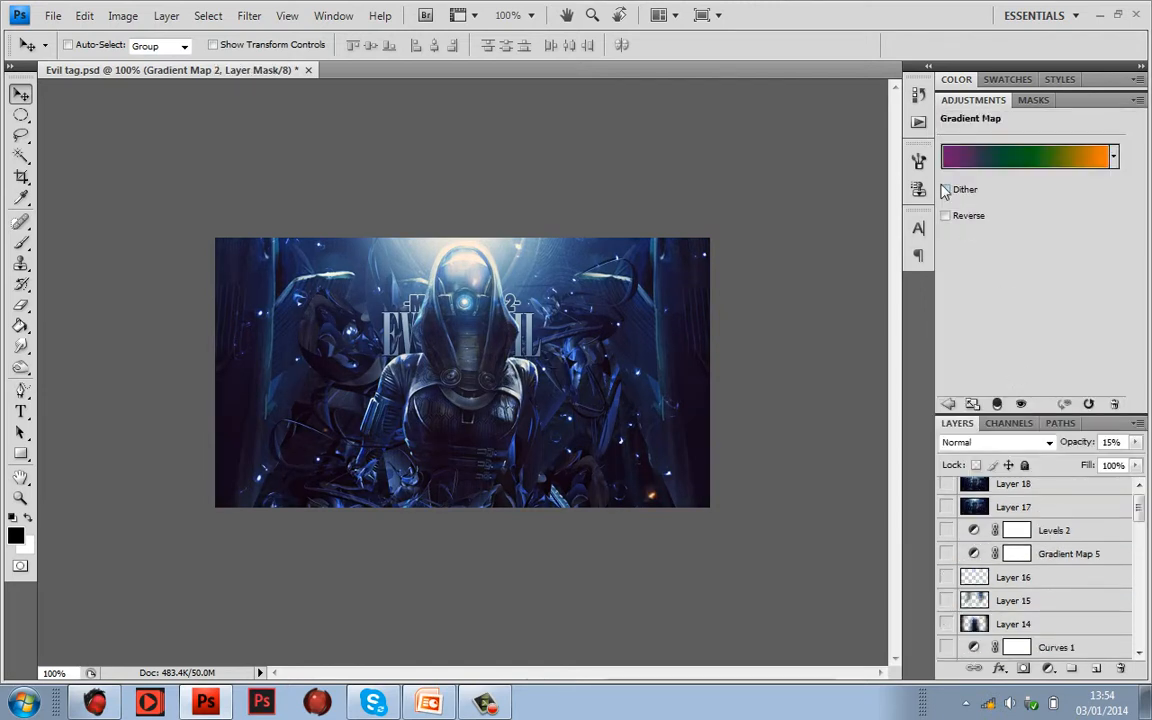
{"action": "left_click", "coordinate": [978, 98]}
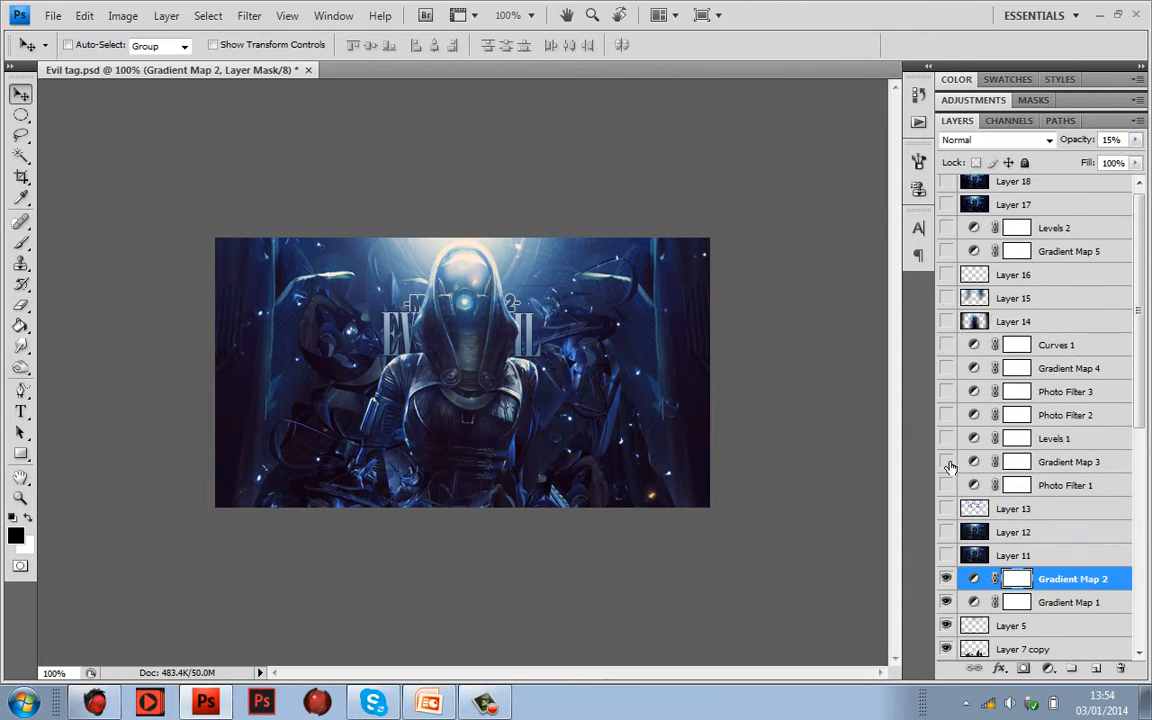
{"action": "left_click", "coordinate": [946, 579]}
{"action": "left_click", "coordinate": [946, 579]}
Show Layer 11 and Layer 12 above the gradient maps, toggling Layer 11 to compare and selecting each layer.
{"action": "left_click", "coordinate": [946, 555]}
{"action": "left_click", "coordinate": [946, 555]}
{"action": "left_click", "coordinate": [946, 555]}
{"action": "left_click", "coordinate": [997, 555]}
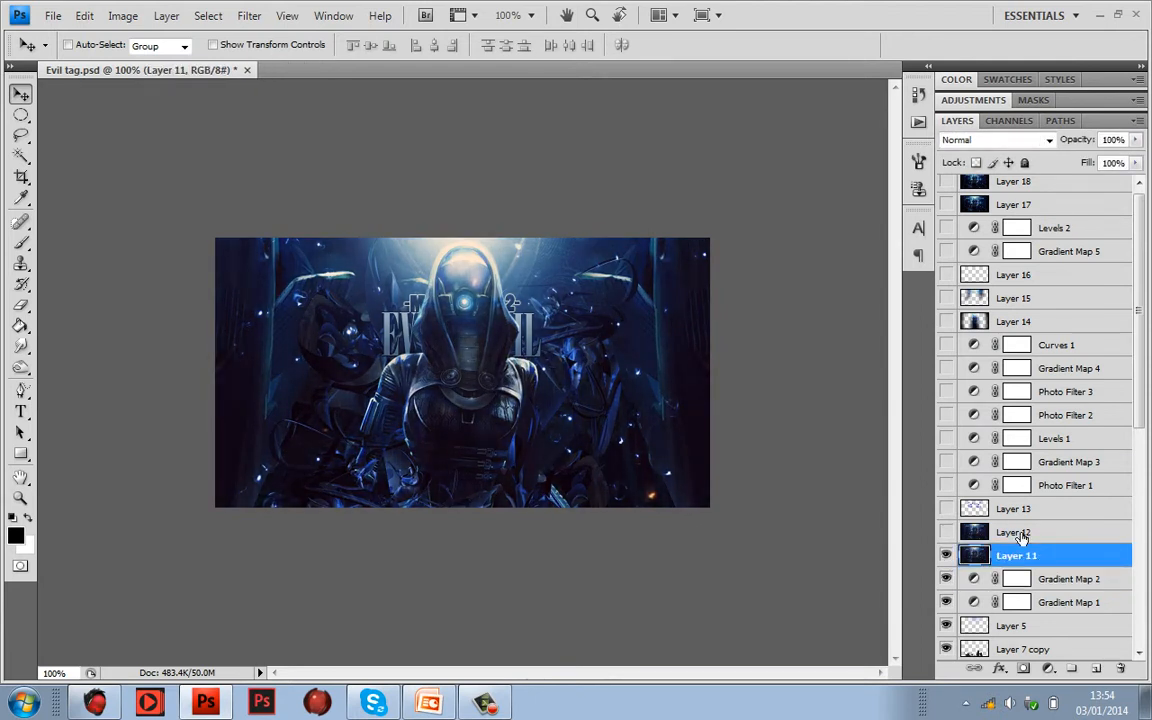
{"action": "left_click", "coordinate": [946, 532]}
{"action": "left_click", "coordinate": [966, 533]}
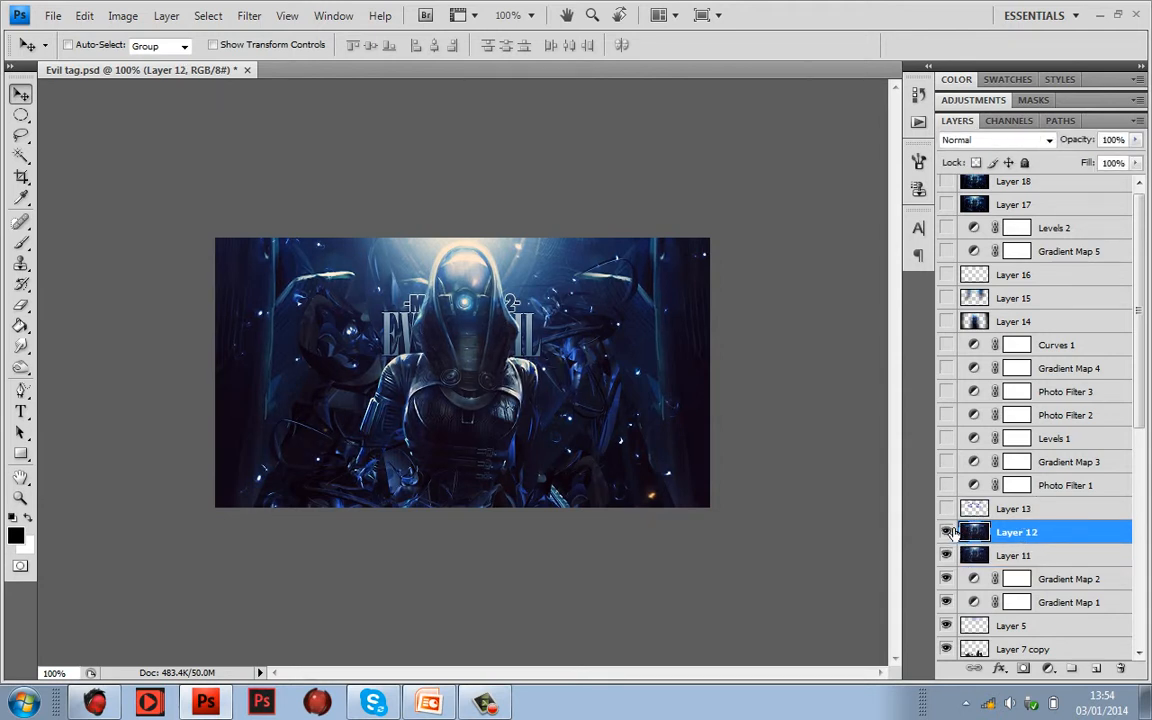
Select and show Layer 13, switching it off and on to compare.
{"action": "left_click", "coordinate": [1027, 510]}
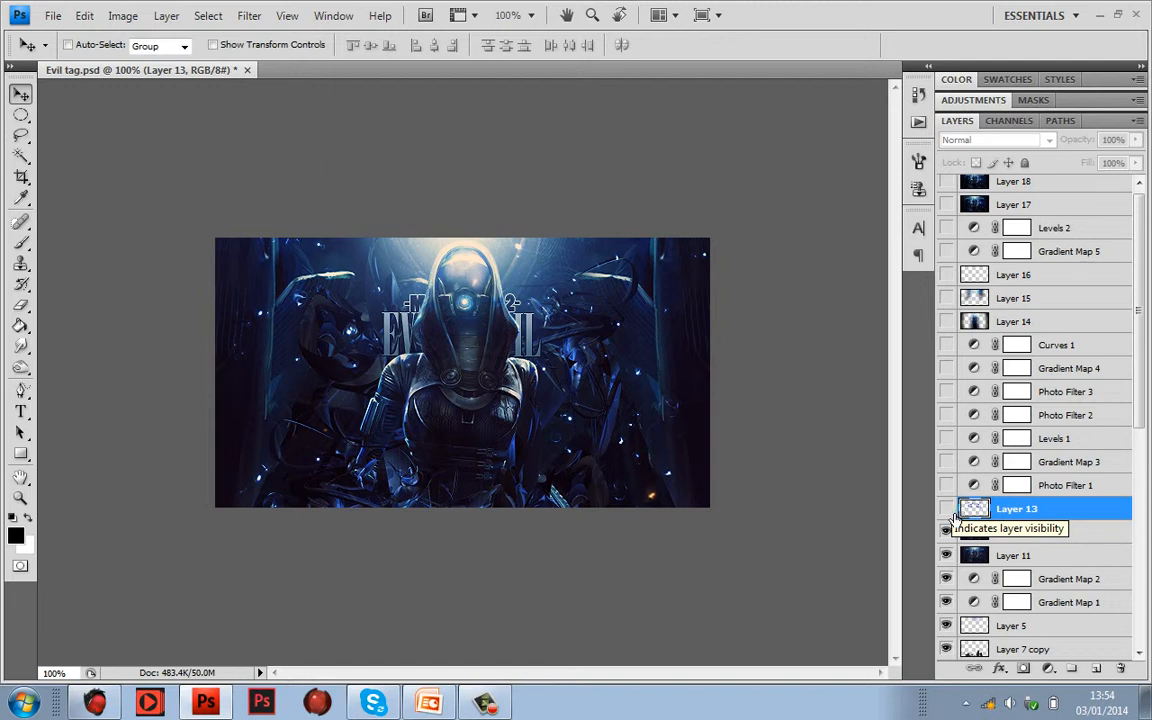
{"action": "left_click", "coordinate": [953, 516]}
{"action": "left_click", "coordinate": [953, 516]}
{"action": "left_click", "coordinate": [953, 516]}
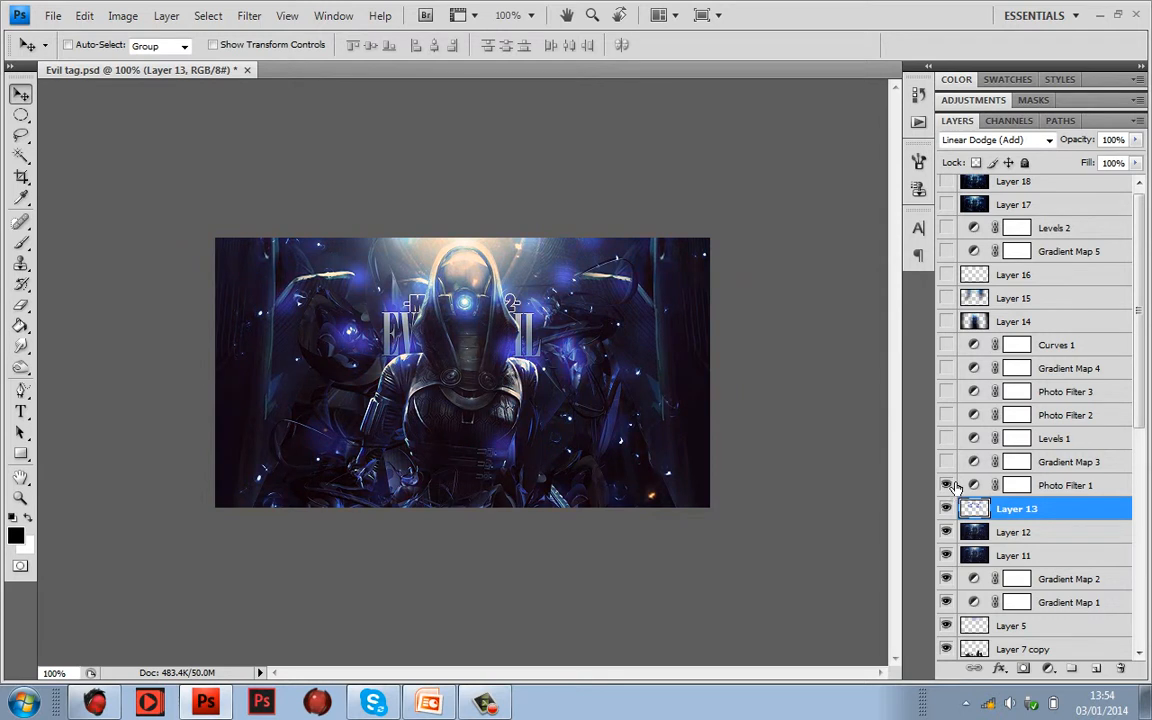
Open the Photo Filter 1 adjustment's settings with the layer hidden, and show the layer again to compare.
{"action": "left_click", "coordinate": [950, 486]}
{"action": "left_click", "coordinate": [1070, 489]}
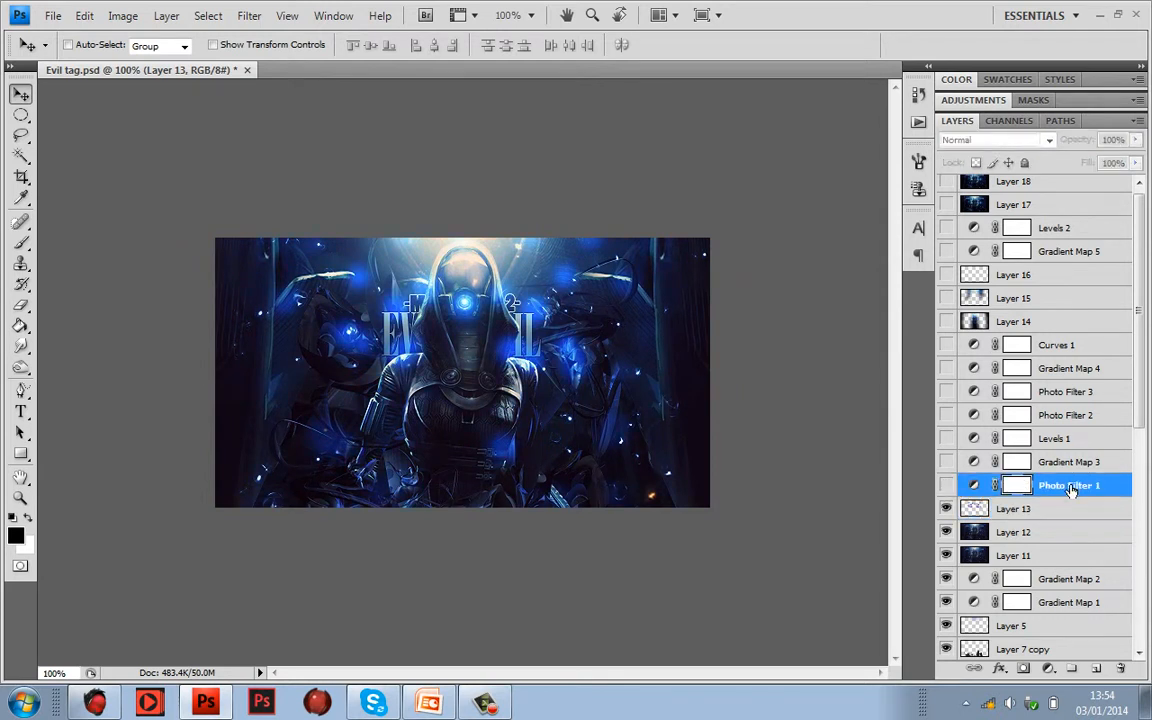
{"action": "left_click", "coordinate": [975, 485]}
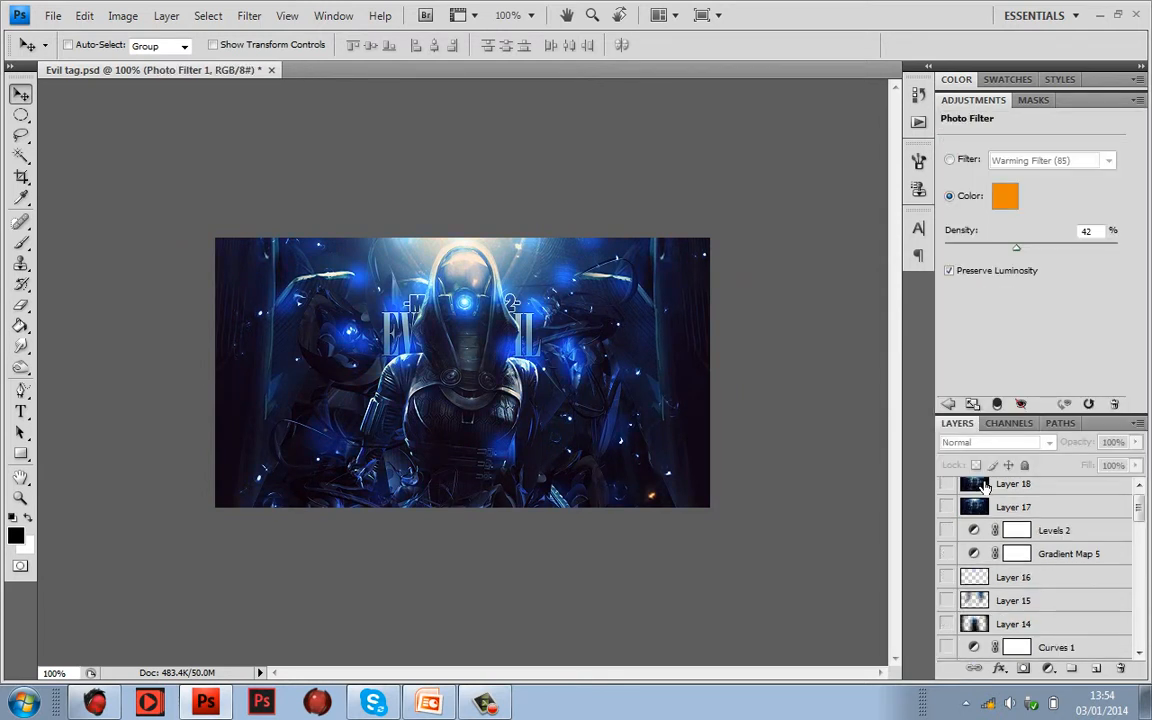
{"action": "scroll", "coordinate": [1145, 510], "scroll_direction": "down", "scroll_amount": 5}
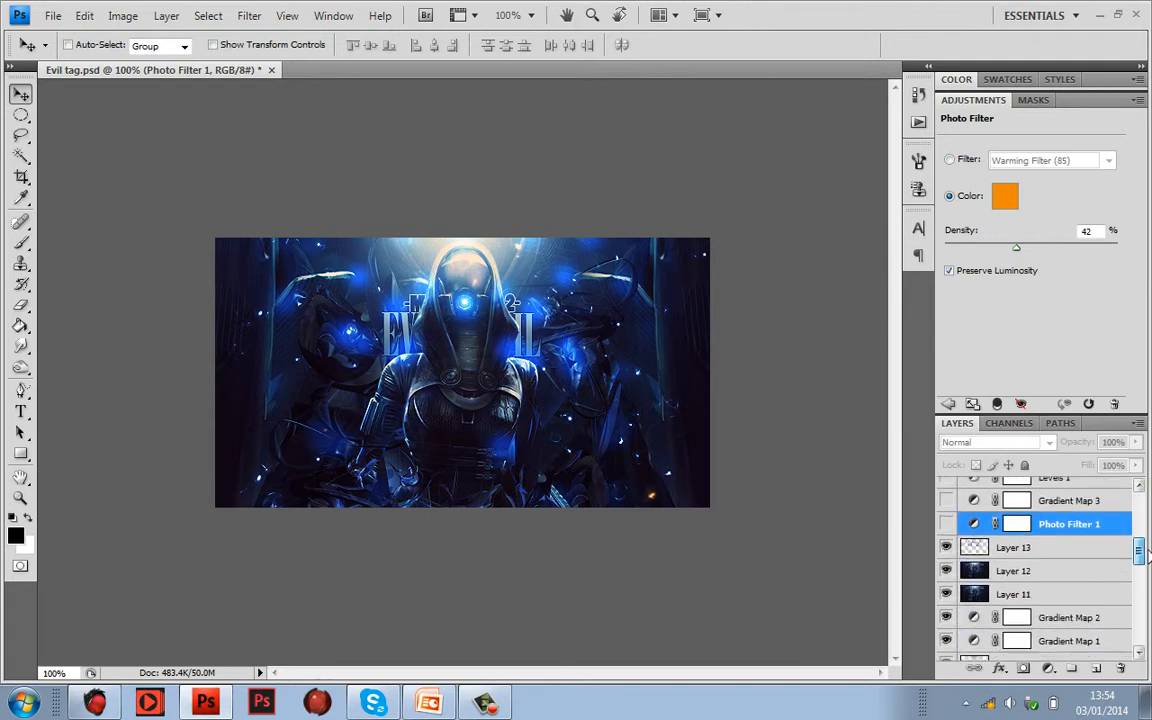
{"action": "left_click", "coordinate": [946, 530]}
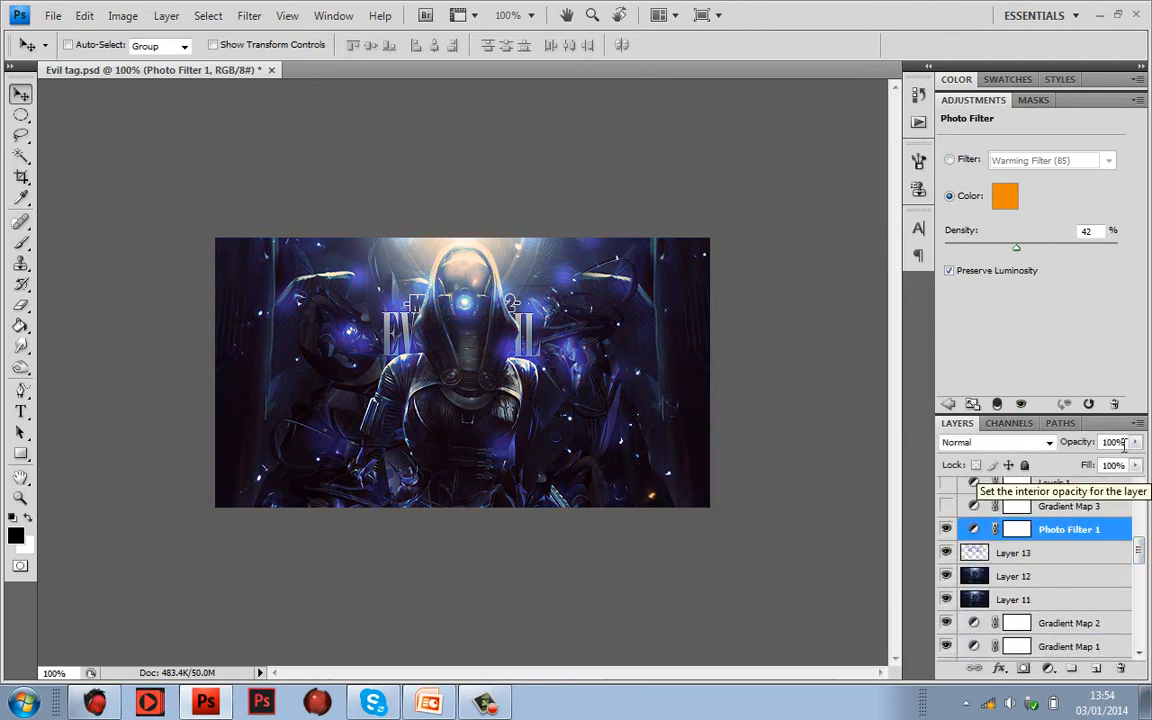
Show Gradient Map 3 and Levels 1, open the settings of both adjustments, and toggle Levels 1 off and on to compare.
{"action": "left_click", "coordinate": [960, 506]}
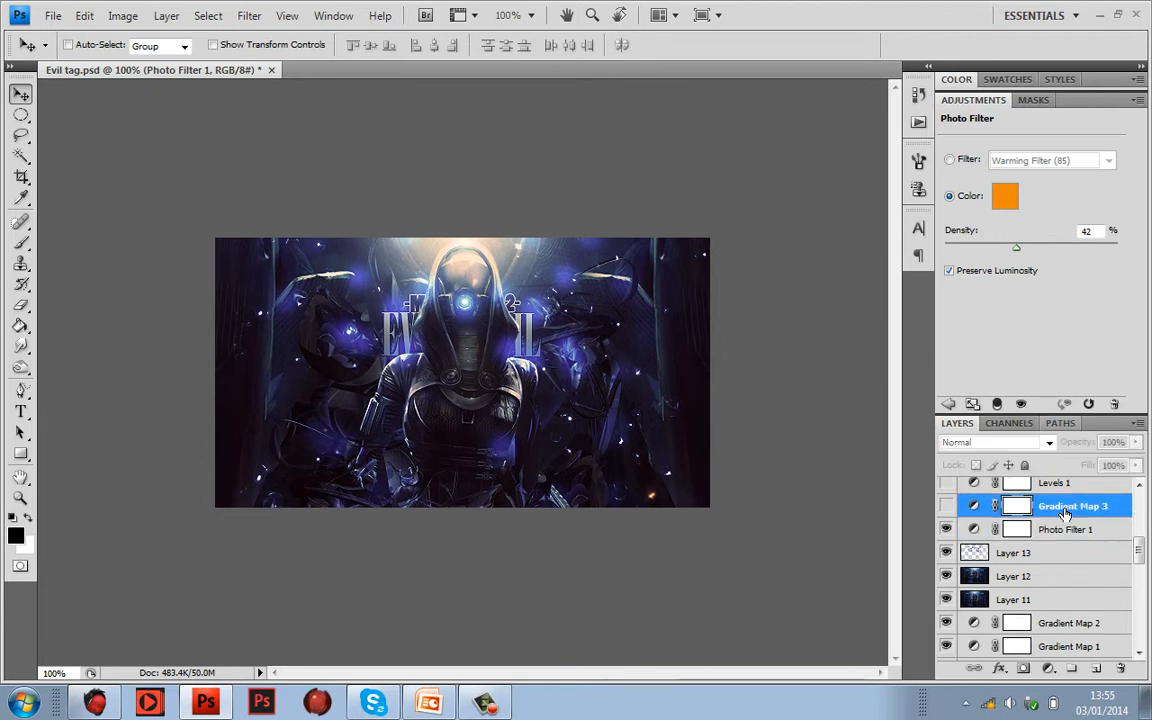
{"action": "left_click", "coordinate": [947, 507]}
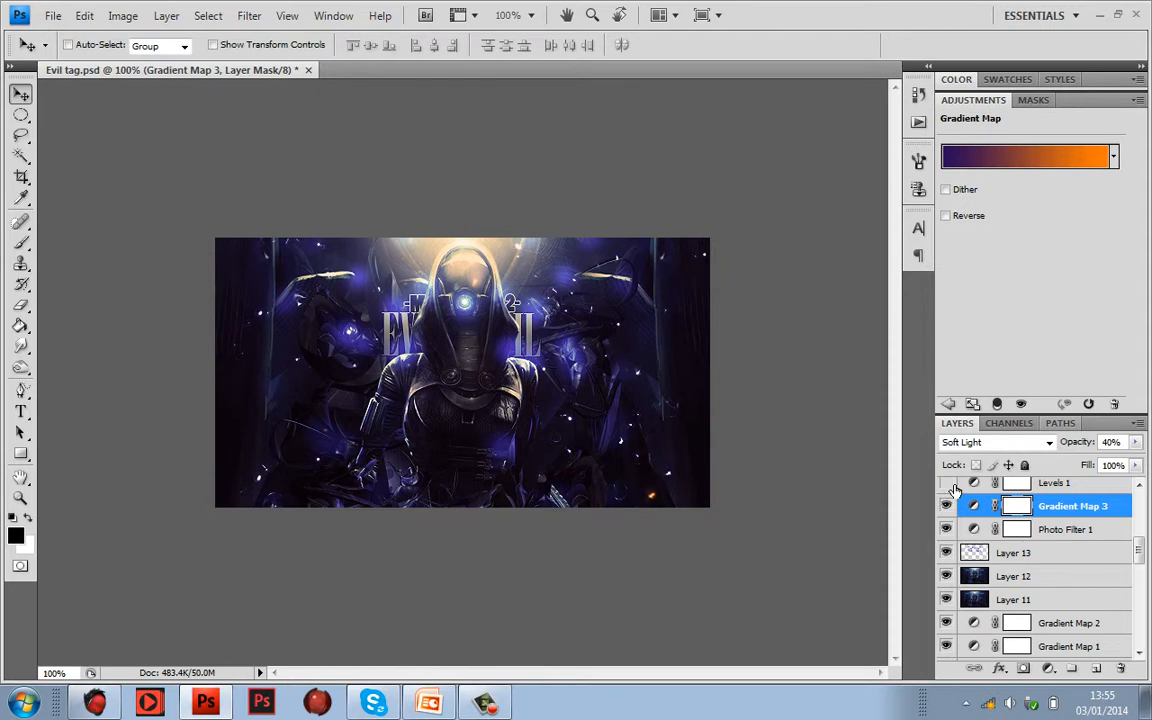
{"action": "left_click", "coordinate": [946, 483]}
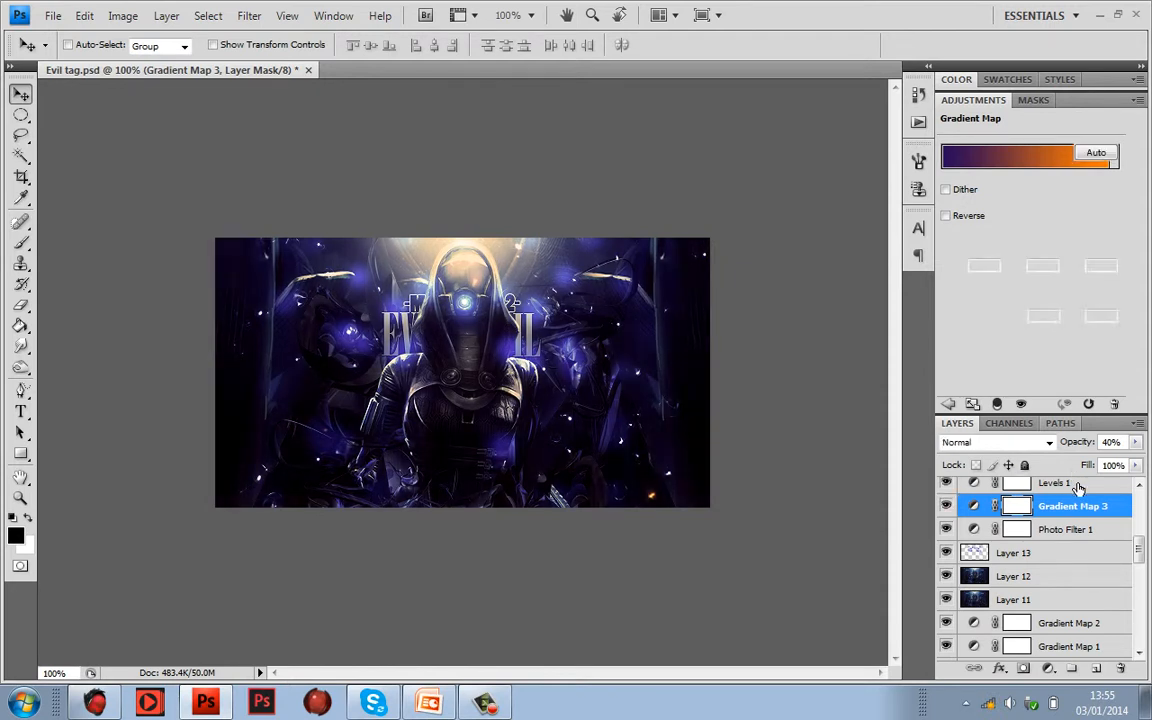
{"action": "left_click", "coordinate": [1077, 485]}
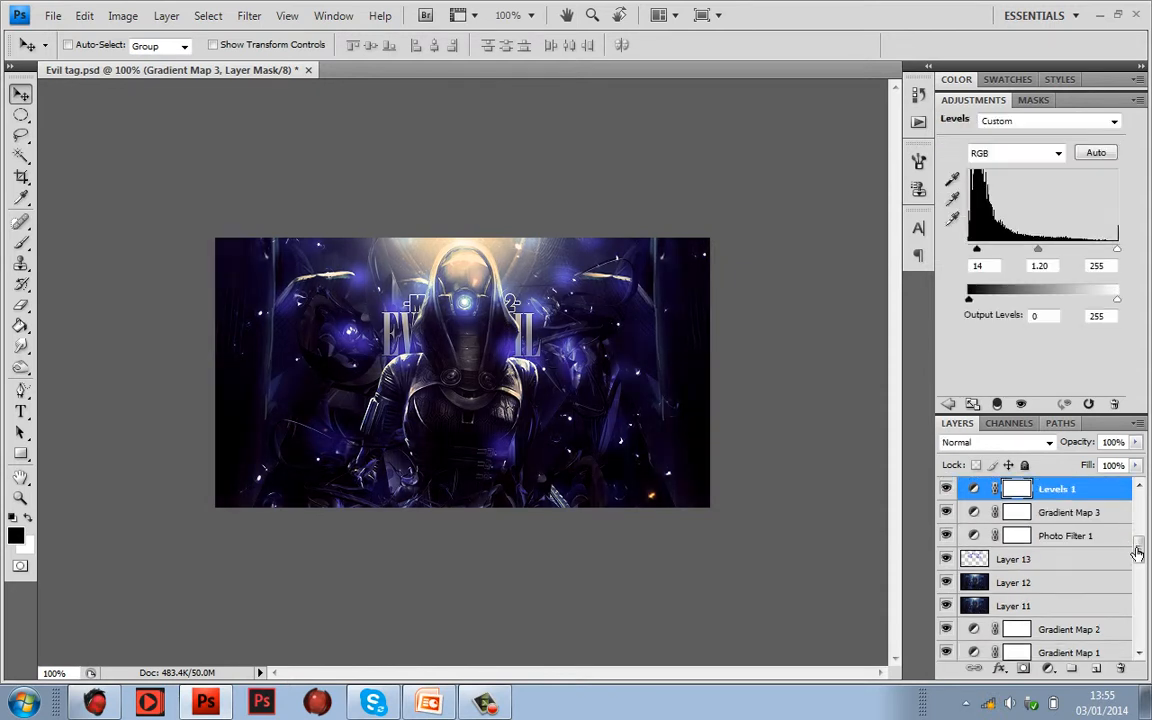
{"action": "left_click", "coordinate": [947, 490]}
{"action": "left_click", "coordinate": [947, 490]}
{"action": "left_click", "coordinate": [947, 490]}
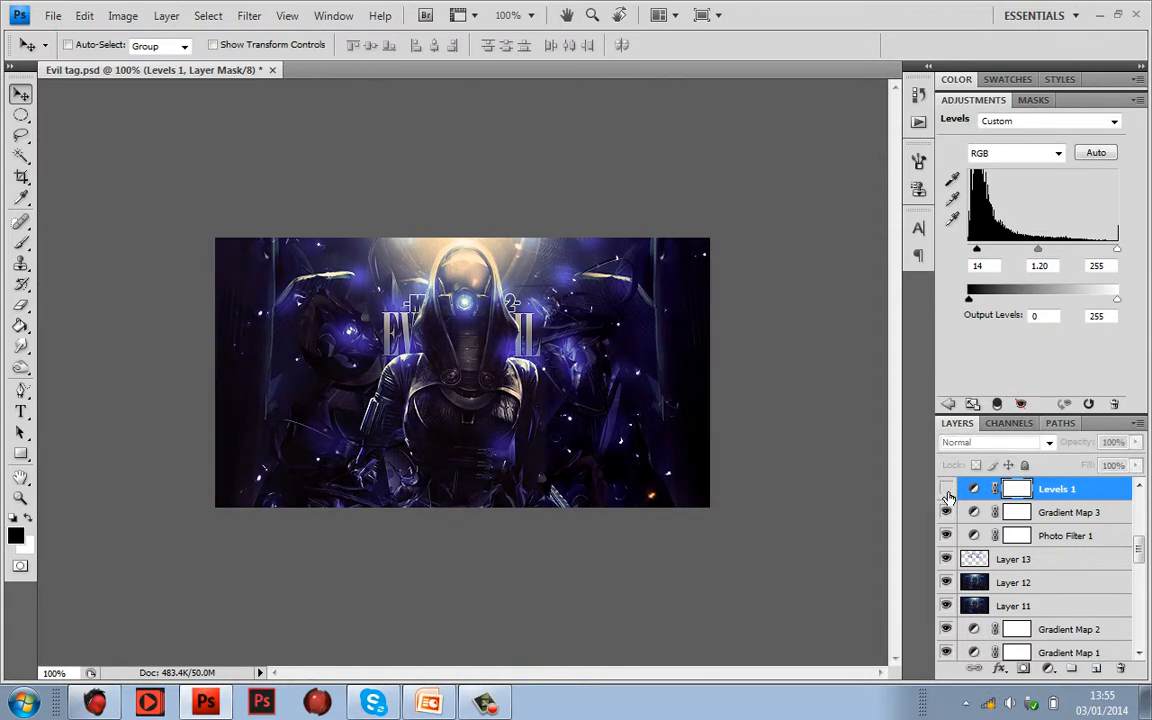
{"action": "left_click", "coordinate": [946, 489]}
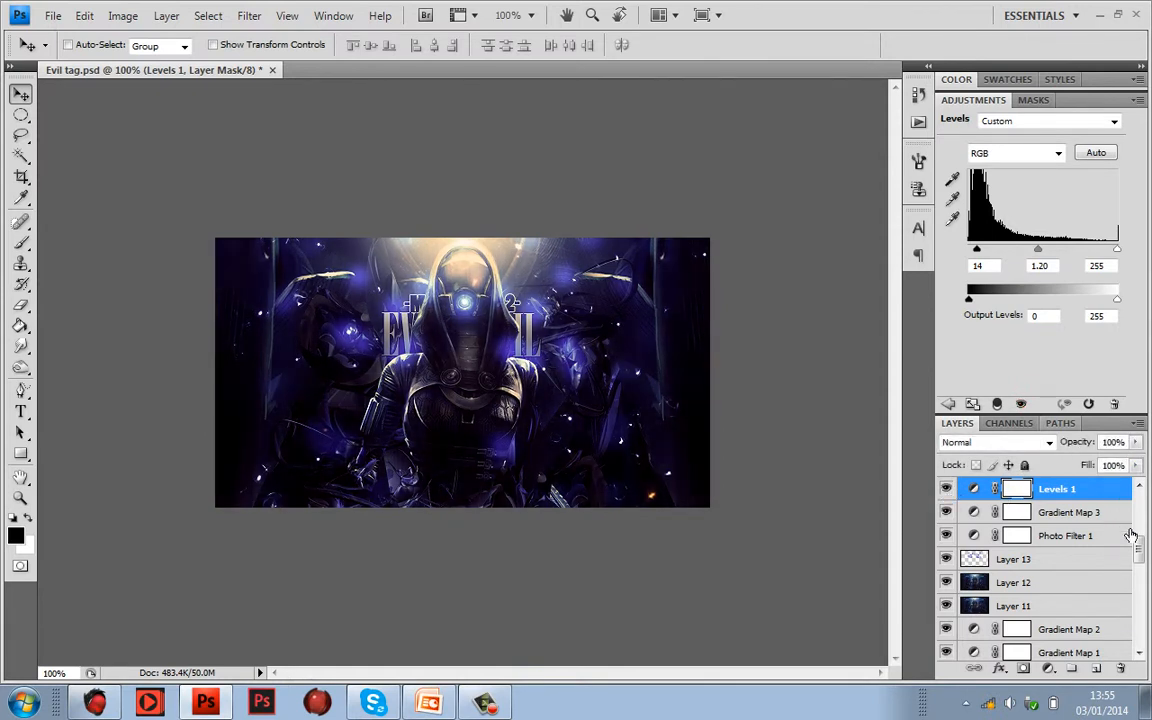
Show Photo Filter 2 and Photo Filter 3 above Levels 1 and open the settings of each adjustment.
{"action": "scroll", "coordinate": [1131, 536], "scroll_direction": "up", "scroll_amount": 3}
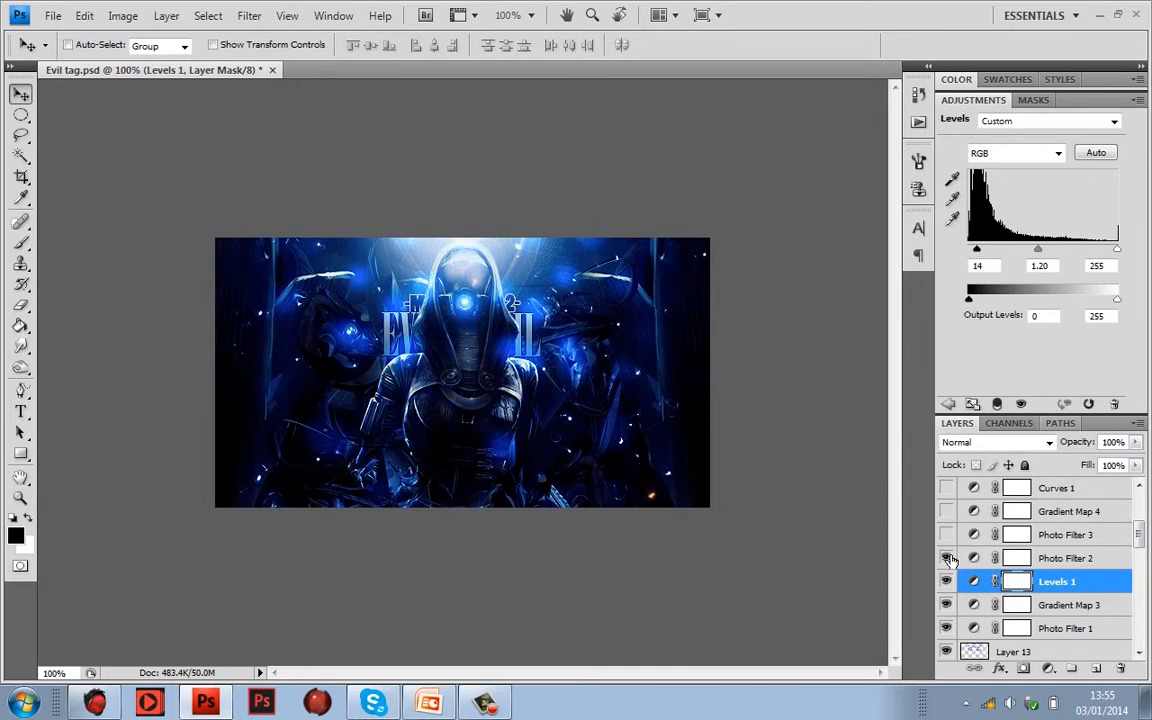
{"action": "left_click", "coordinate": [1088, 557]}
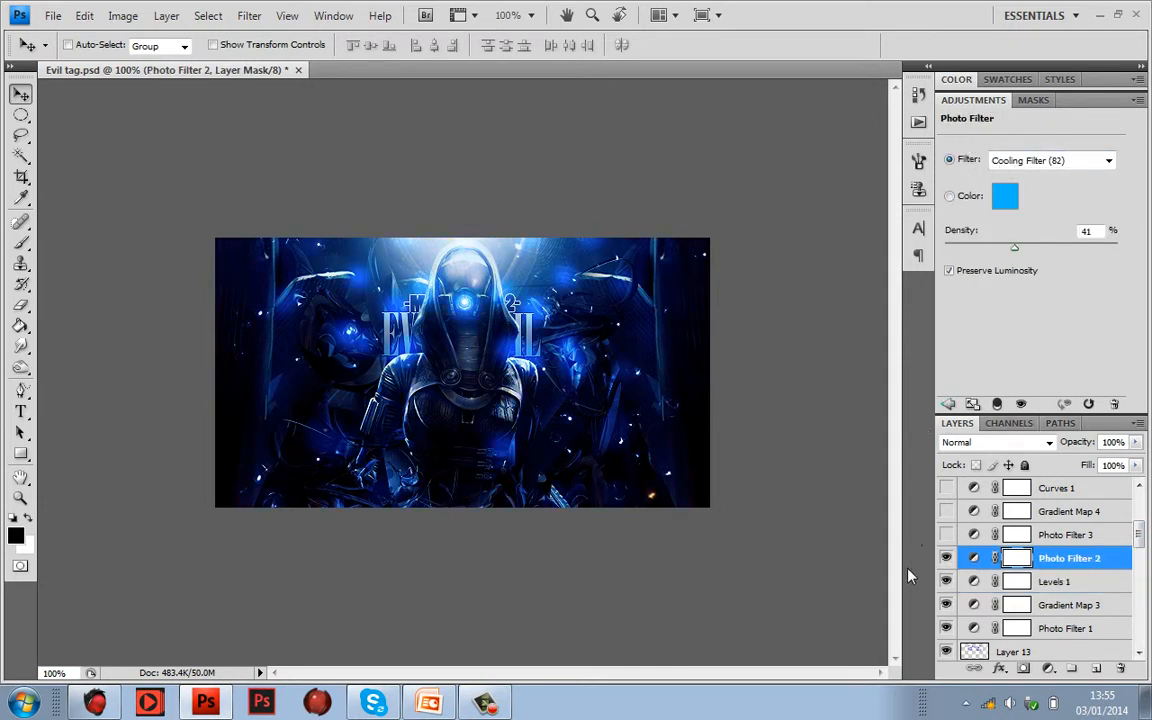
{"action": "left_click", "coordinate": [946, 558]}
{"action": "left_click", "coordinate": [946, 535]}
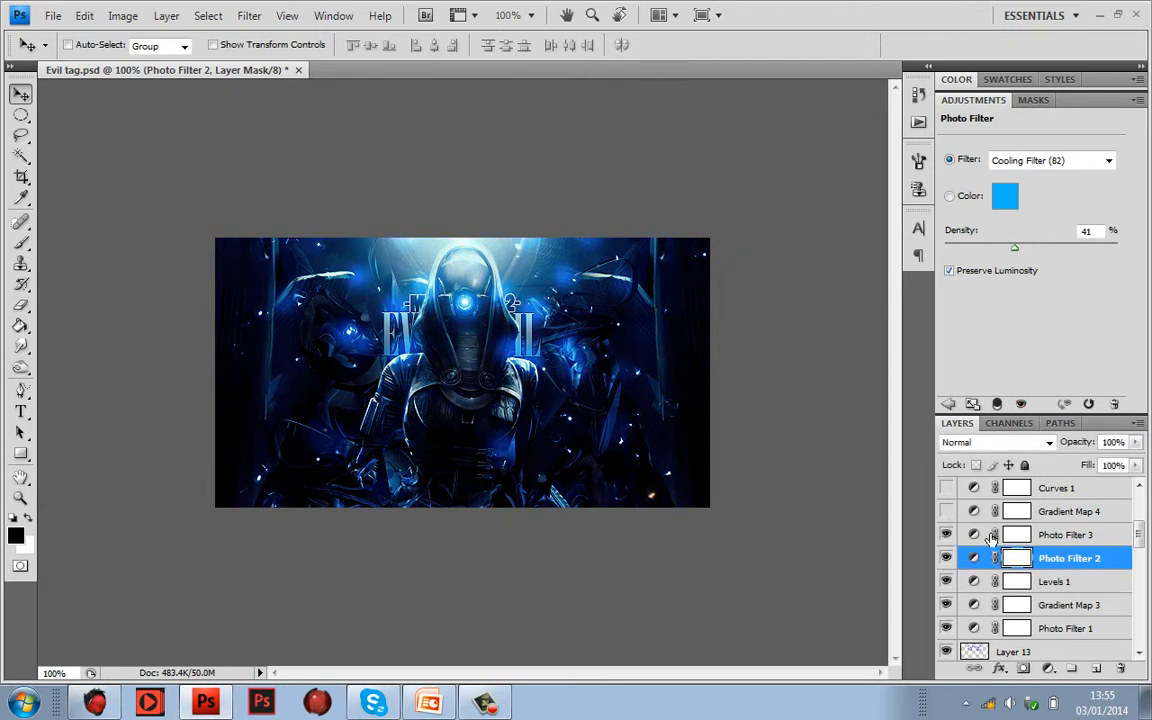
{"action": "left_click", "coordinate": [1082, 537]}
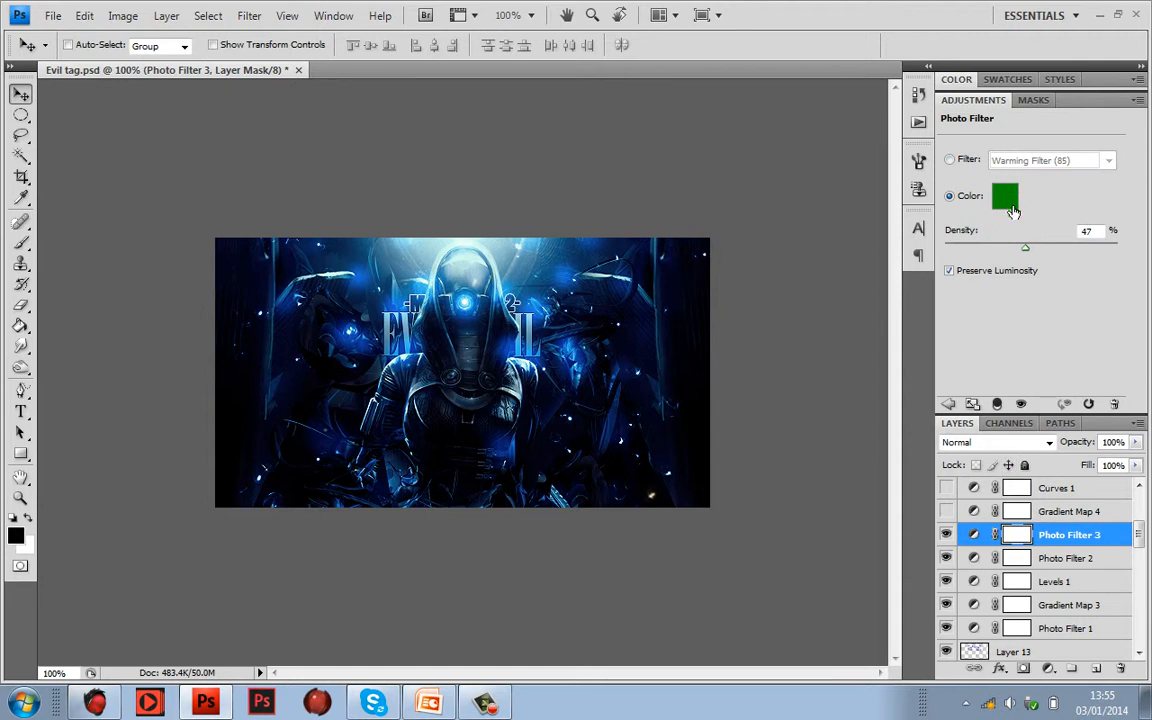
Show Gradient Map 4, open its gradient settings, and switch the layer off and on to compare.
{"action": "left_click", "coordinate": [950, 512]}
{"action": "left_click", "coordinate": [1045, 514]}
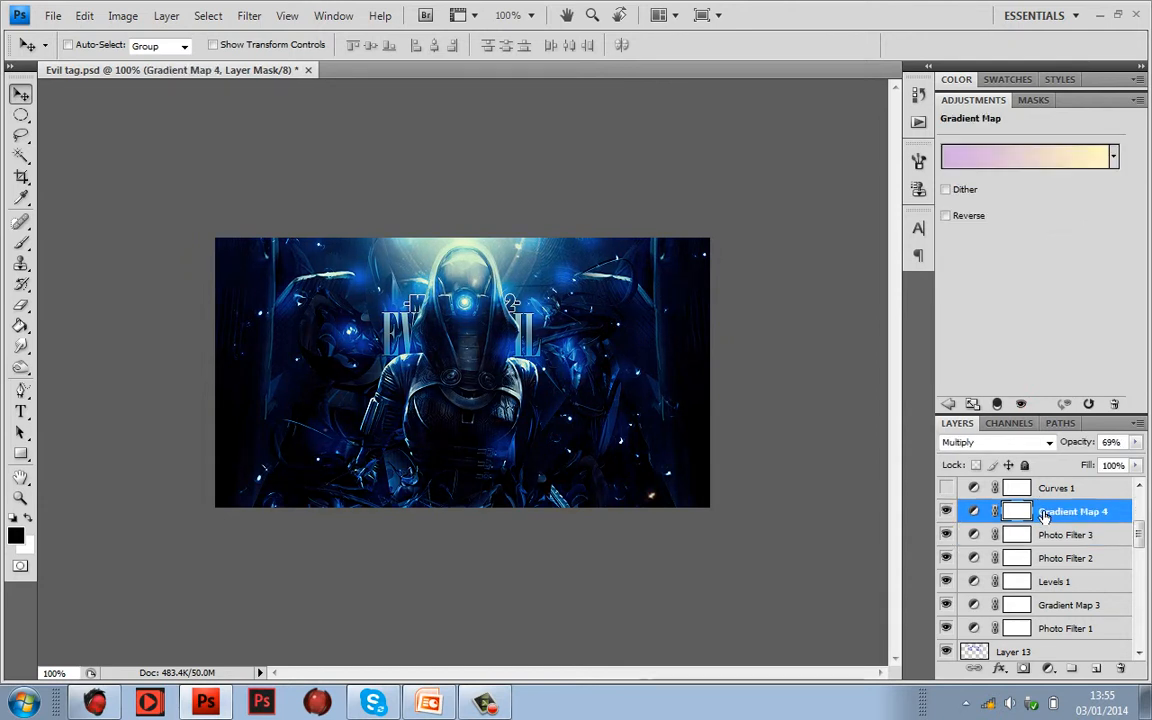
{"action": "left_click", "coordinate": [950, 512]}
{"action": "left_click", "coordinate": [950, 512]}
Show Curves 1 after toggling it to compare, open its settings and move the upper curve point to input 181, output 201.
{"action": "scroll", "coordinate": [1028, 480], "scroll_direction": "up", "scroll_amount": 2}
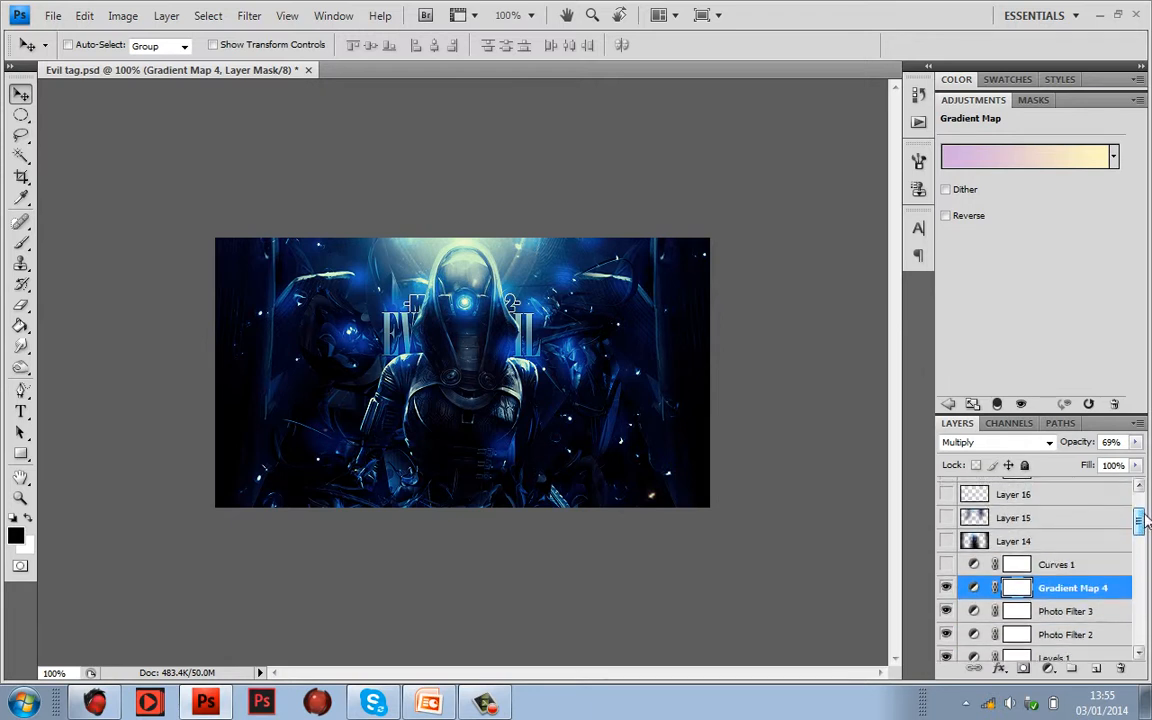
{"action": "left_click", "coordinate": [955, 566]}
{"action": "left_click", "coordinate": [955, 566]}
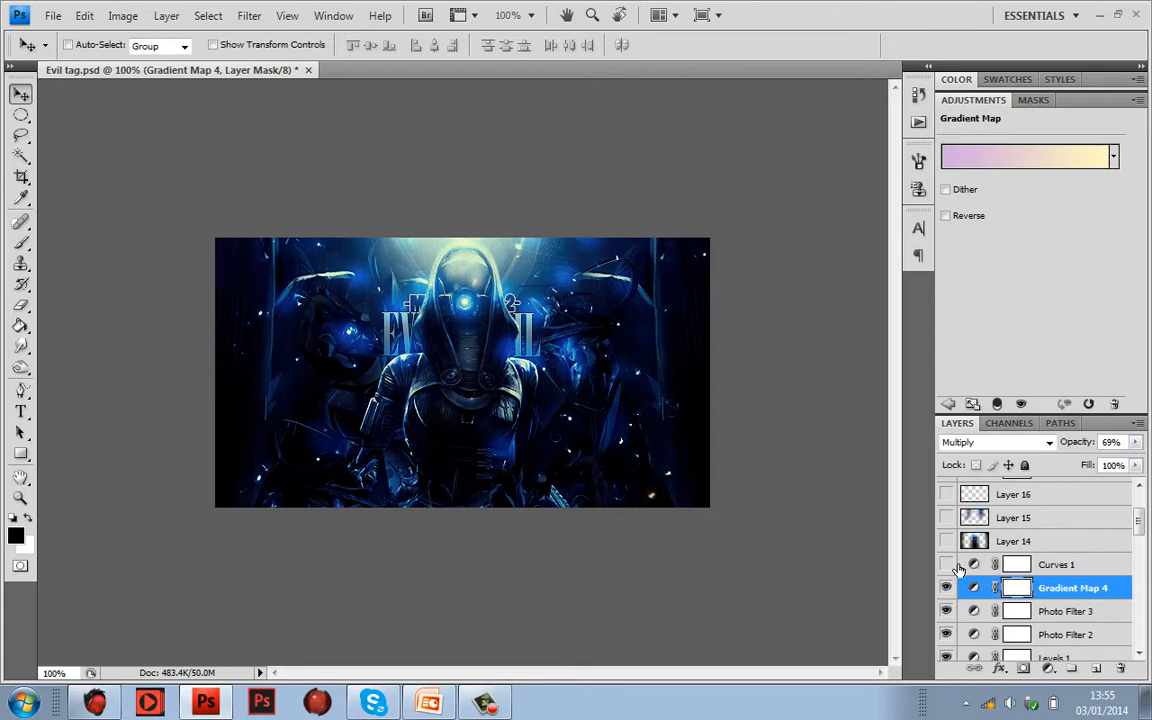
{"action": "left_click", "coordinate": [955, 566]}
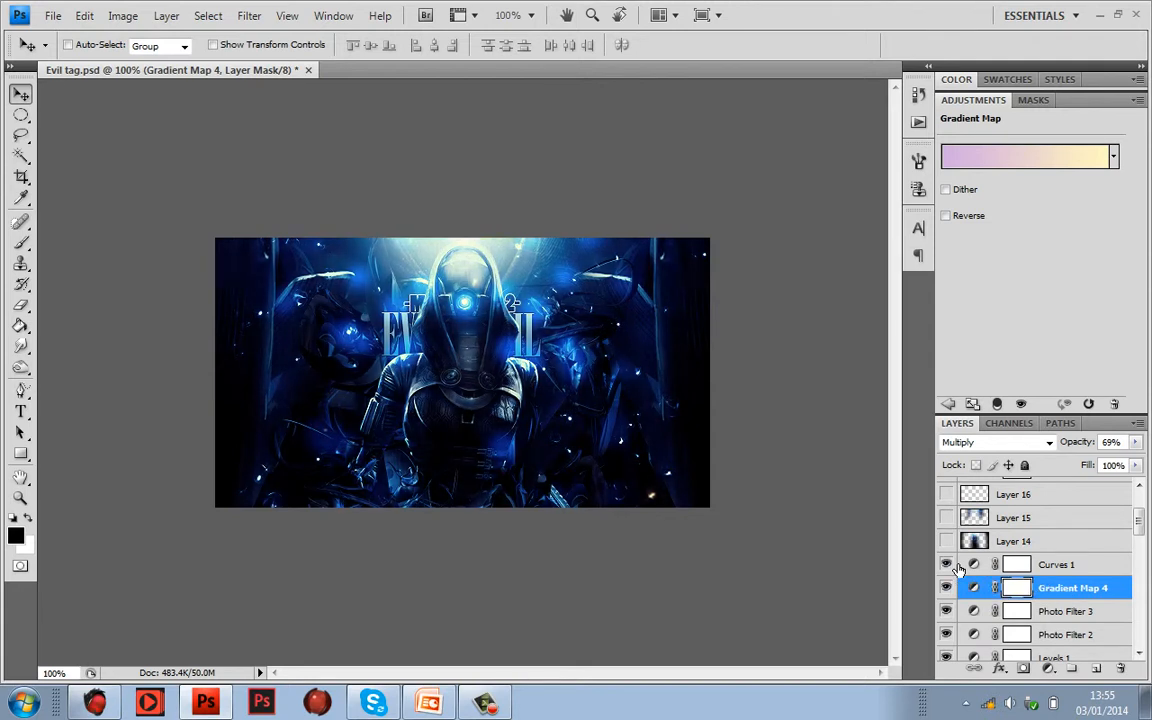
{"action": "left_click", "coordinate": [1044, 567]}
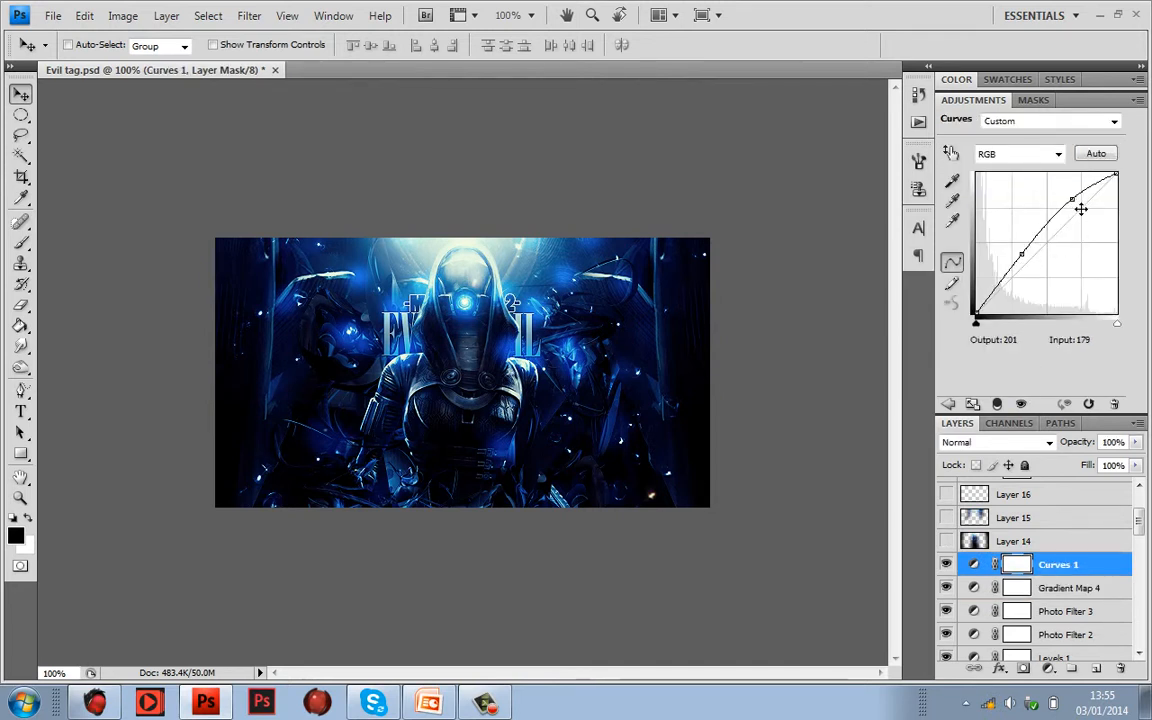
{"action": "mouse_move", "coordinate": [1077, 200]}
{"action": "left_mouse_down"}
{"action": "mouse_move", "coordinate": [1070, 185]}
{"action": "mouse_move", "coordinate": [1080, 207]}
{"action": "left_mouse_up"}
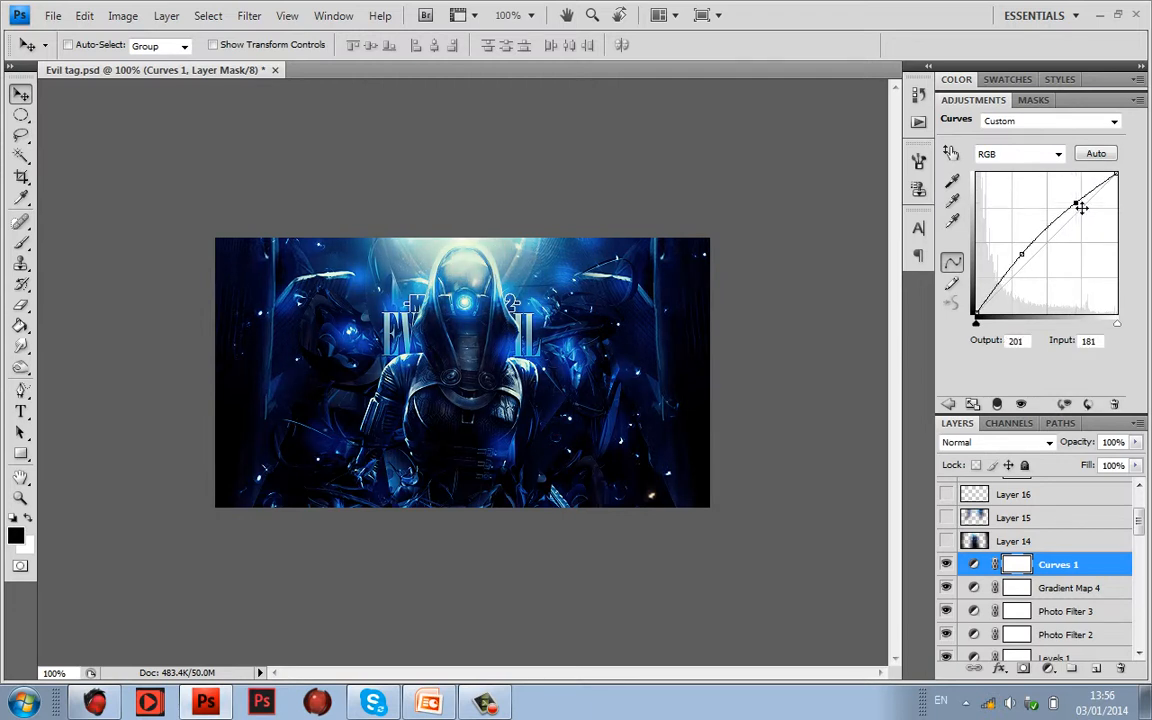
Collapse the adjustment settings, review the latest History states, and toggle Curves 1 off and on to compare.
{"action": "double_click", "coordinate": [1112, 105]}
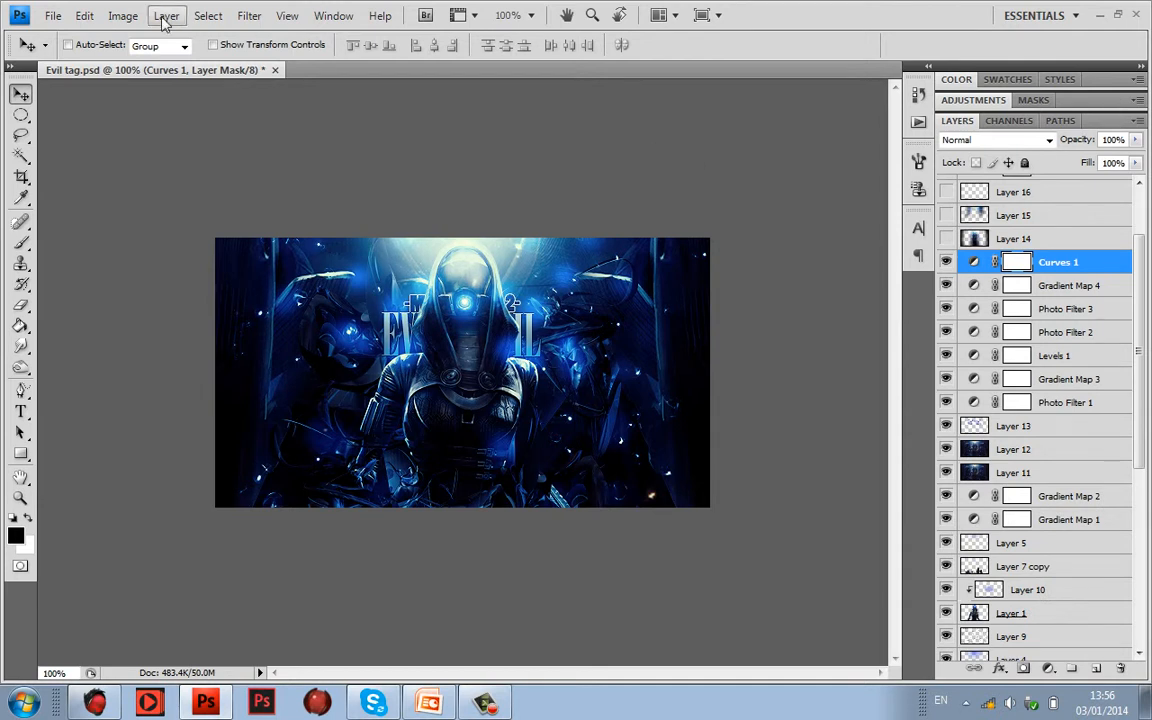
{"action": "left_click", "coordinate": [921, 97]}
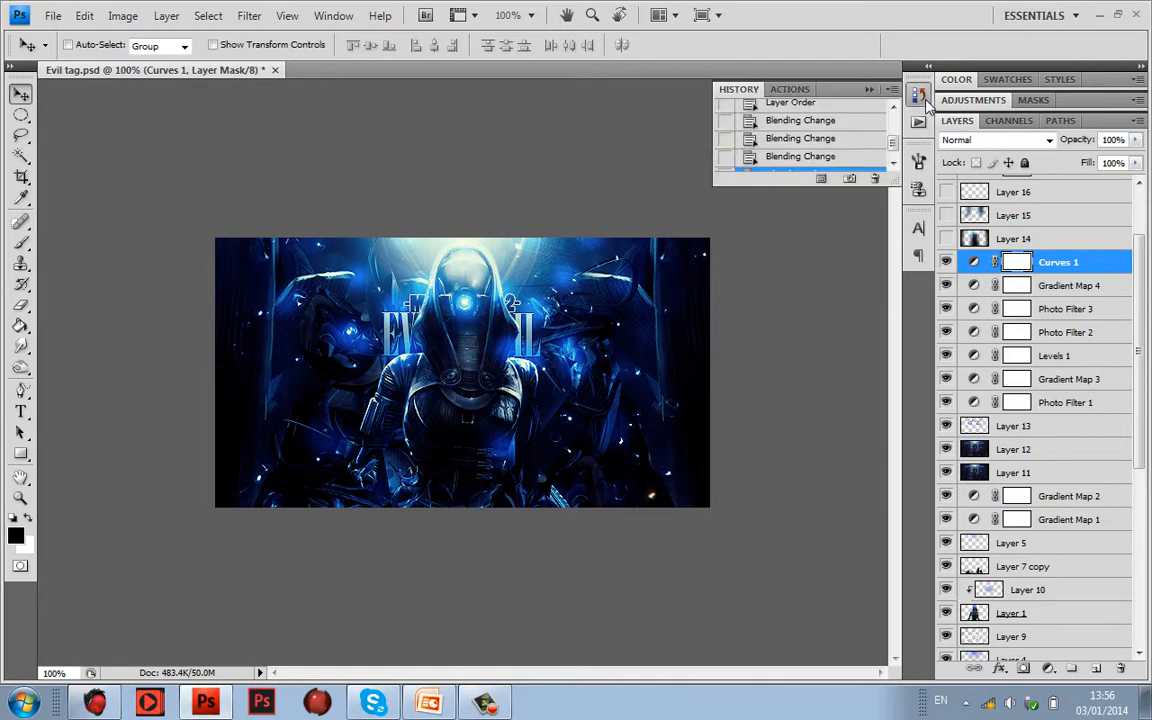
{"action": "scroll", "coordinate": [893, 118], "scroll_direction": "down", "scroll_amount": 1}
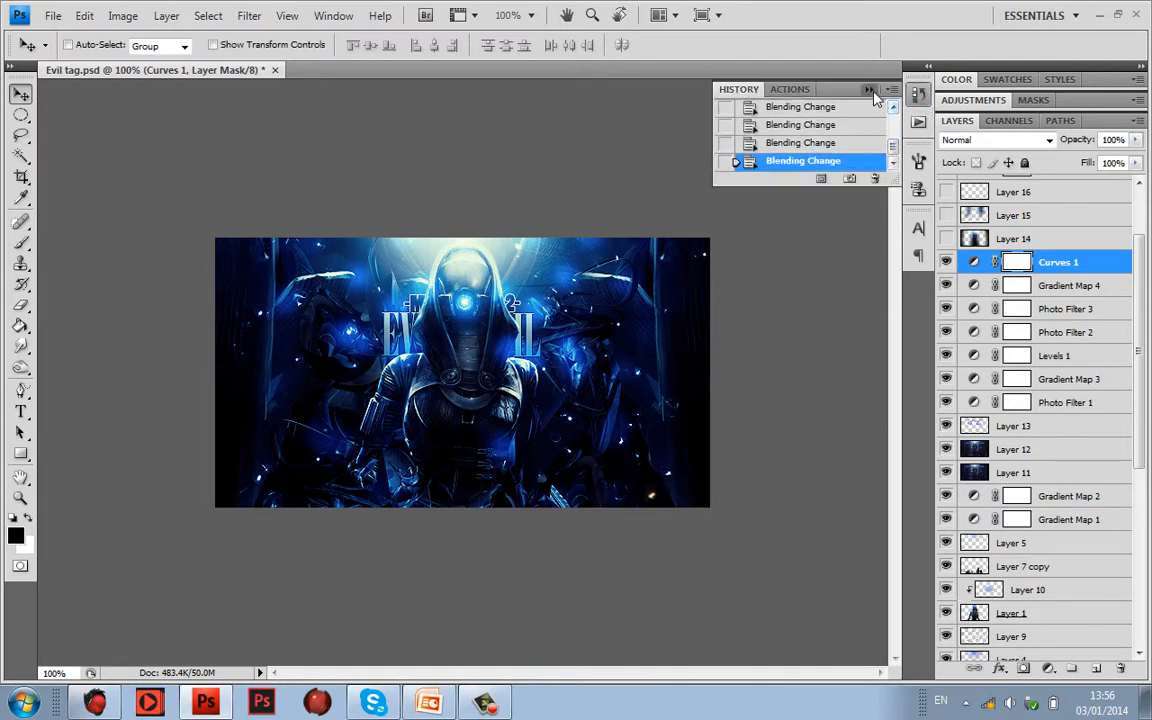
{"action": "left_click", "coordinate": [871, 90]}
{"action": "left_click", "coordinate": [949, 262]}
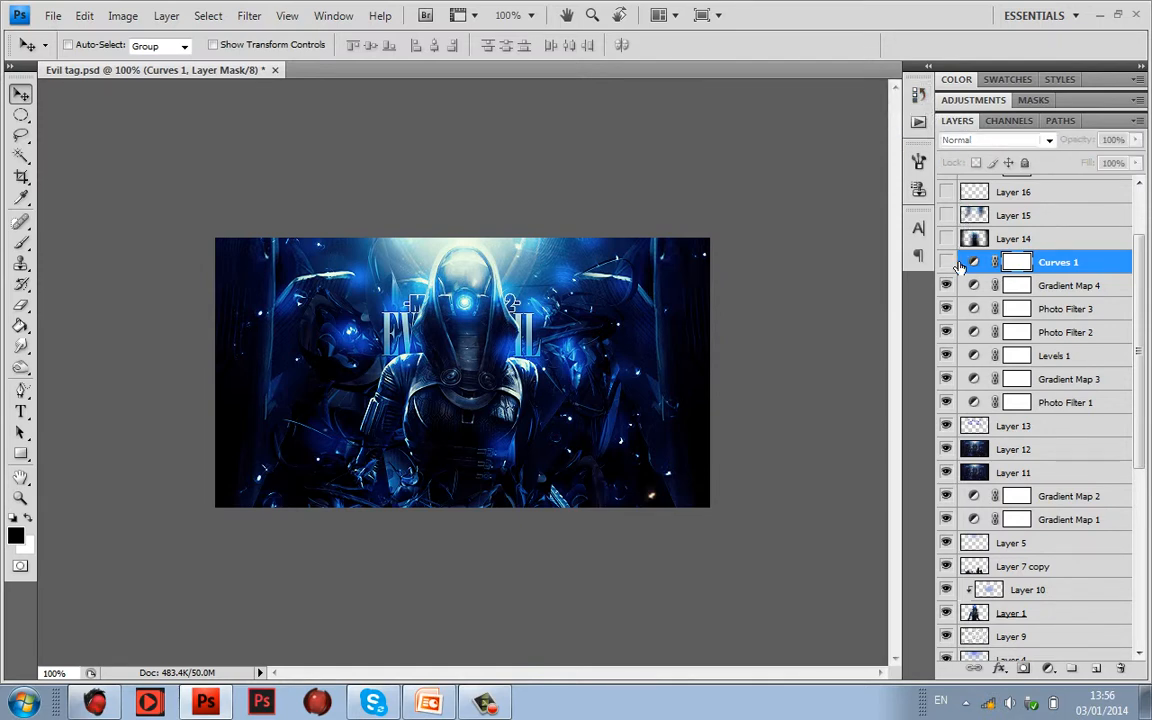
{"action": "left_click", "coordinate": [949, 262]}
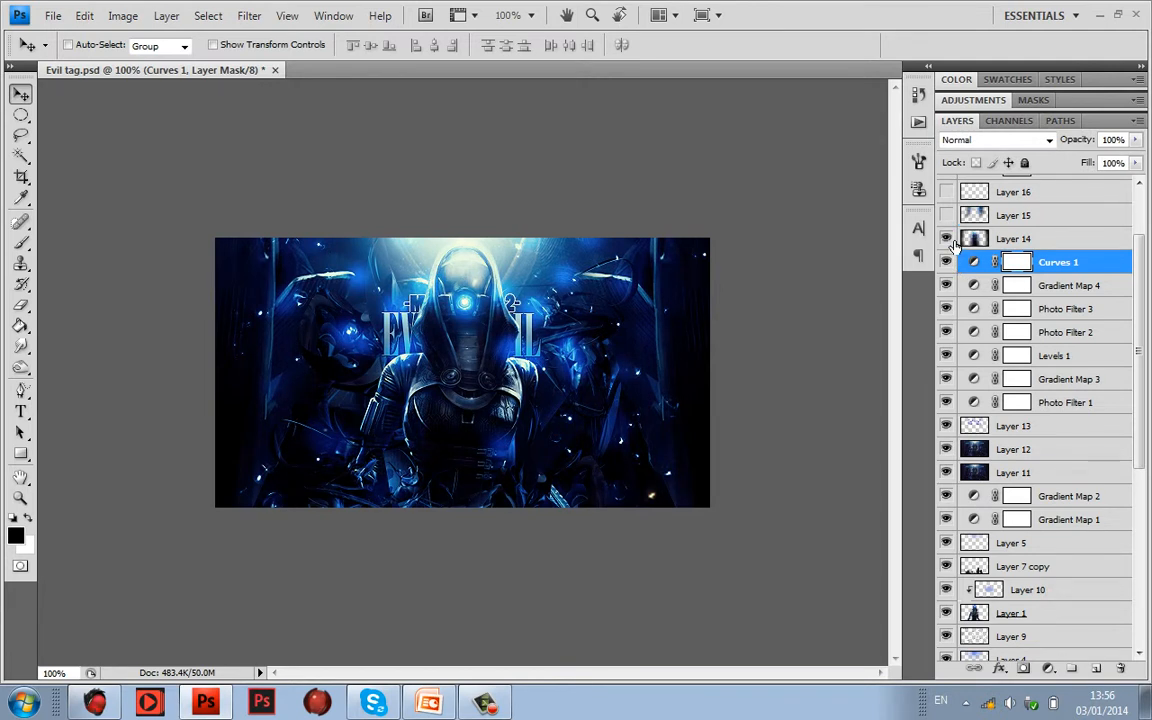
Show Layer 14 and Layer 15 above Curves 1, selecting each layer to review its blend mode and opacity.
{"action": "left_click", "coordinate": [951, 241]}
{"action": "left_click", "coordinate": [1021, 241]}
{"action": "left_click", "coordinate": [947, 216]}
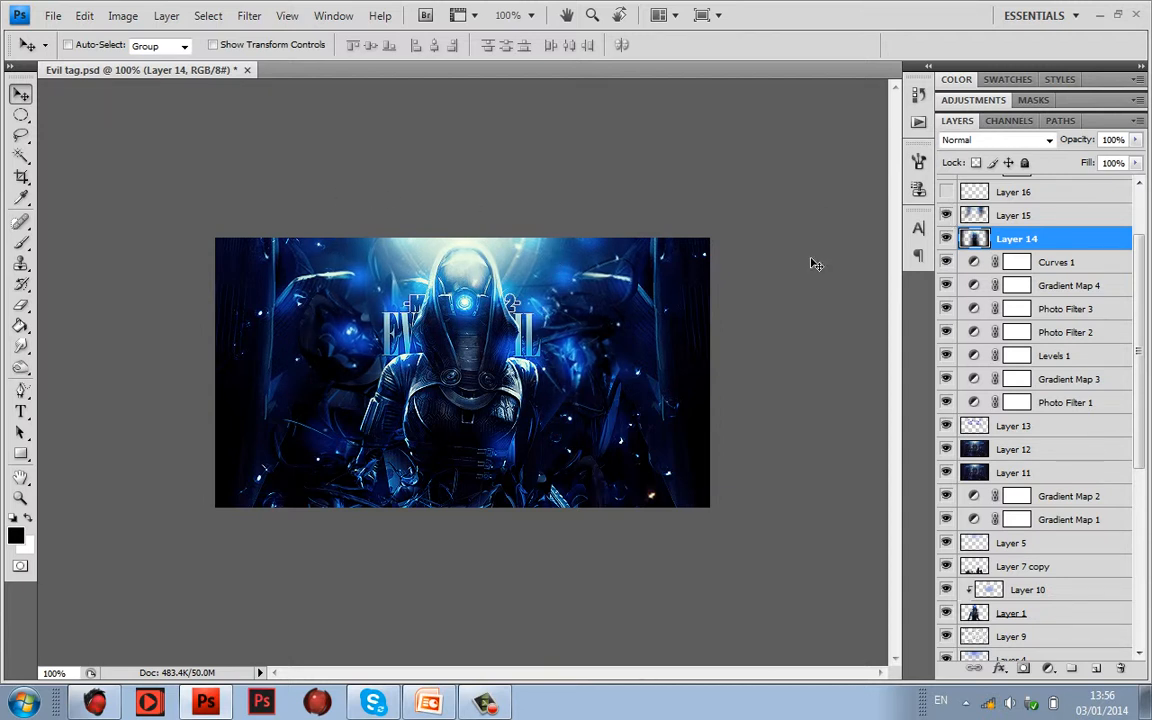
{"action": "left_click", "coordinate": [1025, 212]}
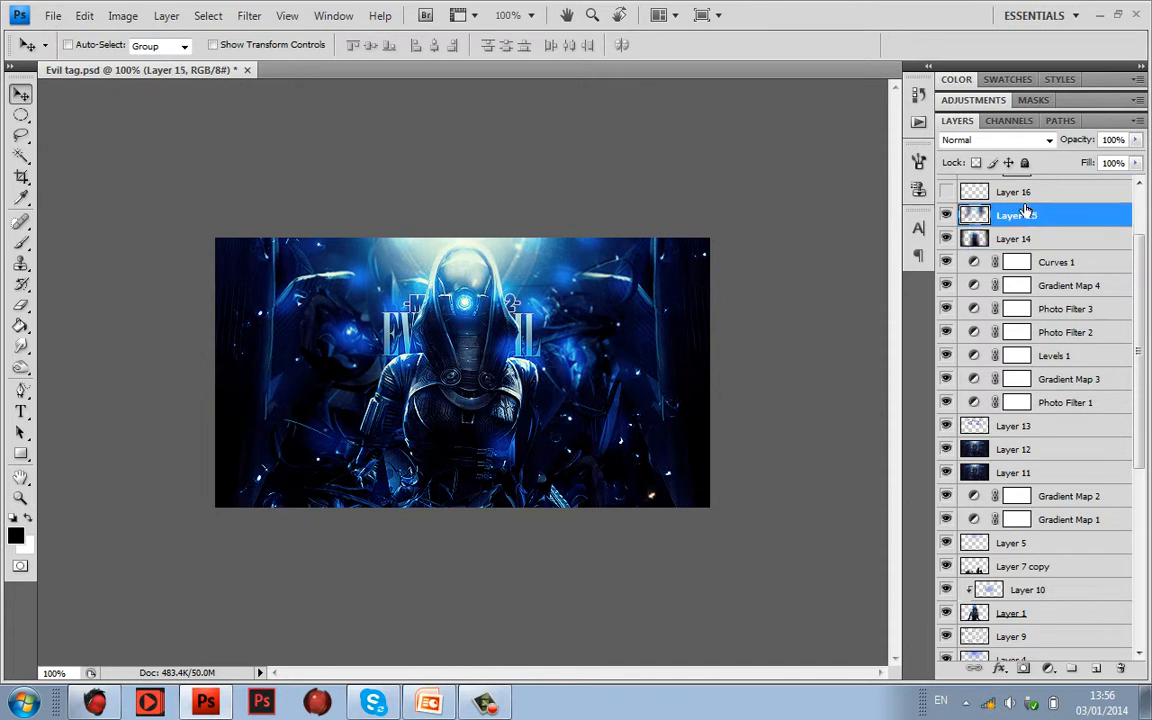
Select and show Layer 16, switching it off and on to compare the border around the image.
{"action": "left_click", "coordinate": [1021, 198]}
{"action": "left_click", "coordinate": [949, 193]}
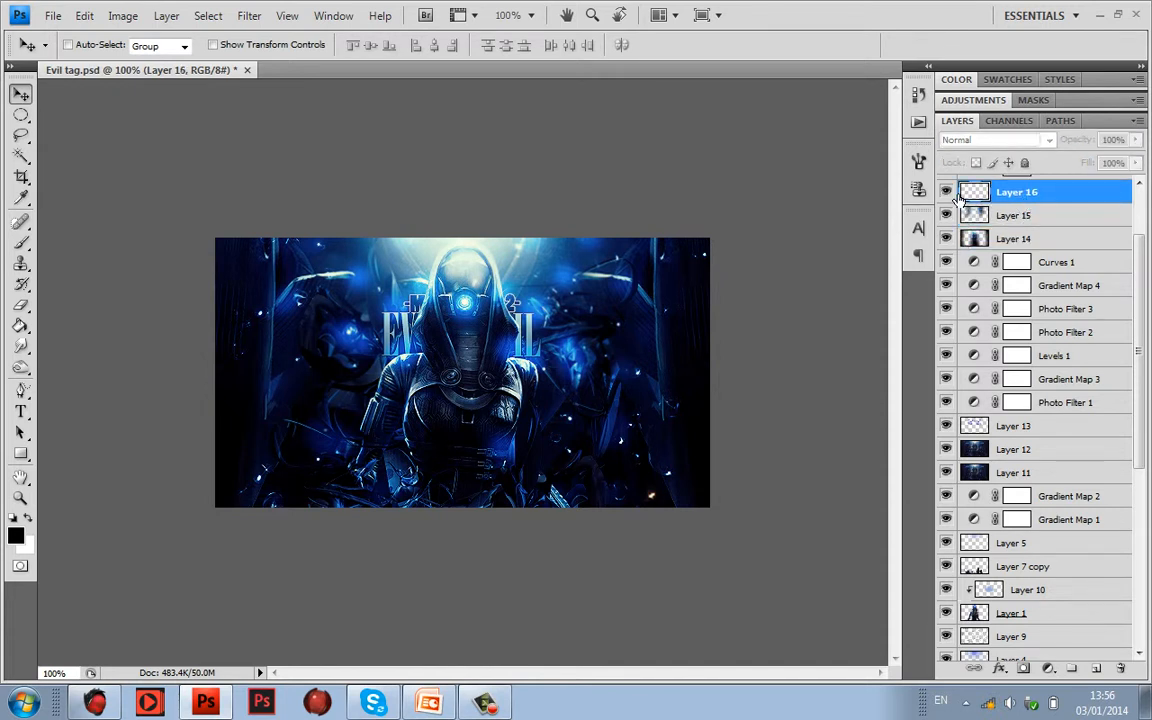
{"action": "left_click", "coordinate": [948, 193]}
{"action": "left_click", "coordinate": [948, 193]}
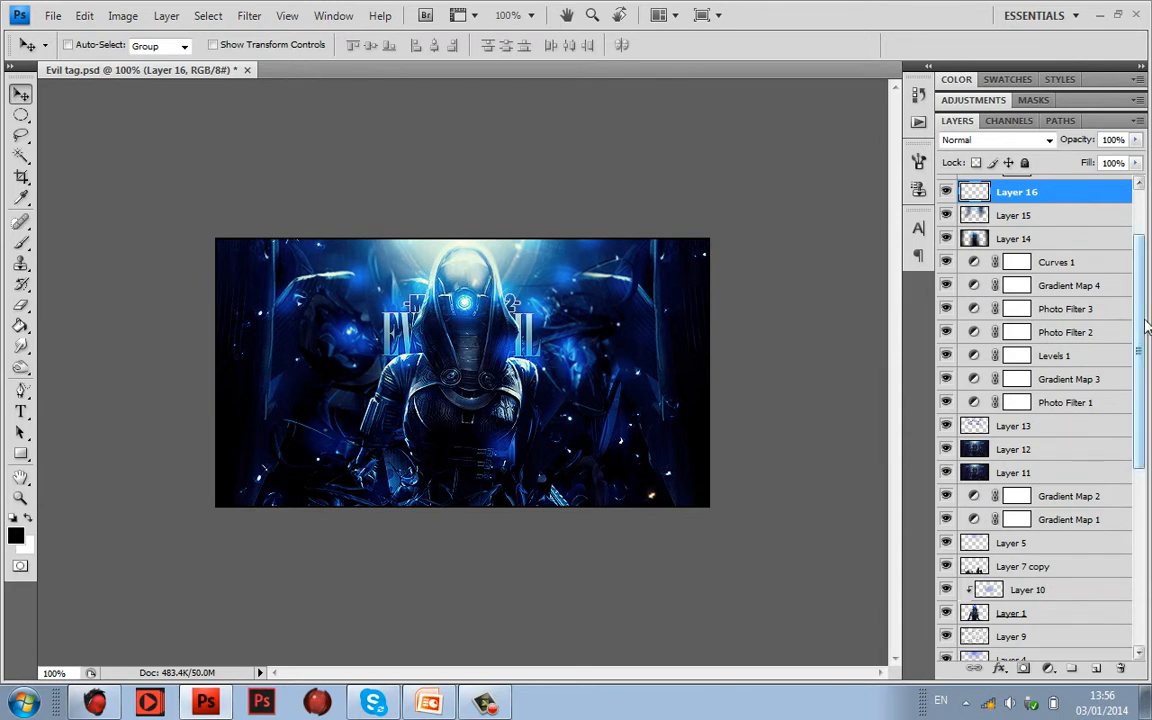
Show Gradient Map 5 above Layer 16 and open its gradient settings.
{"action": "scroll", "coordinate": [1147, 327], "scroll_direction": "up", "scroll_amount": 3}
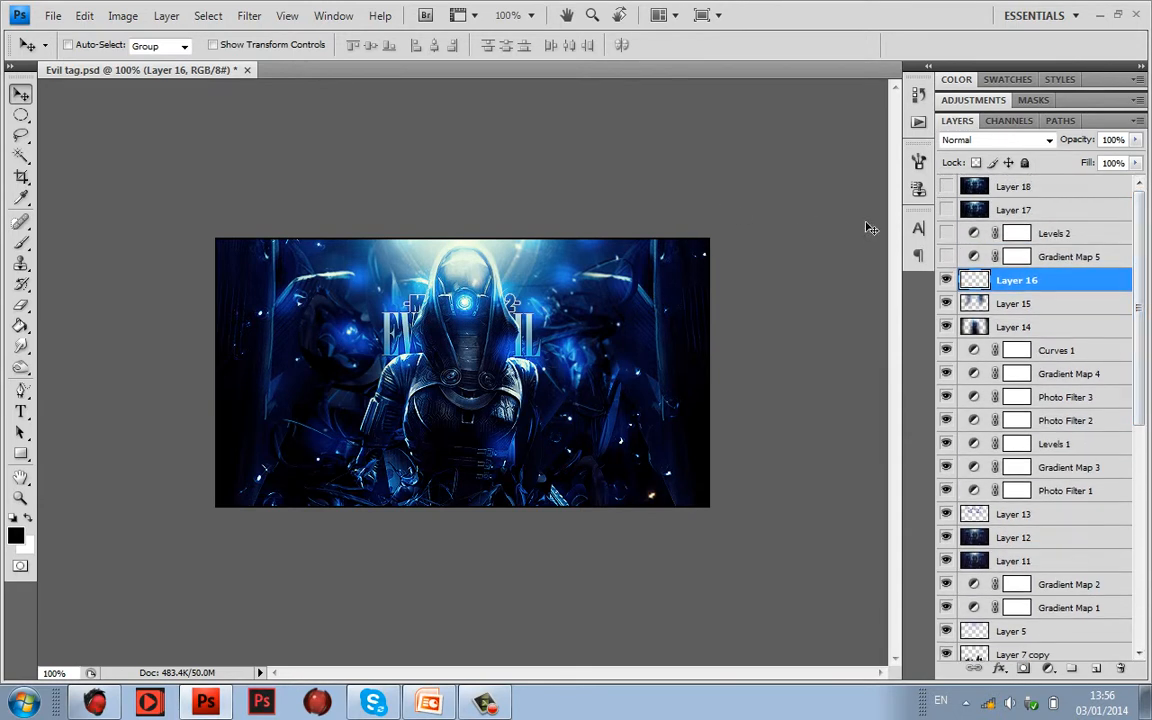
{"action": "left_click", "coordinate": [946, 256]}
{"action": "double_click", "coordinate": [978, 256]}
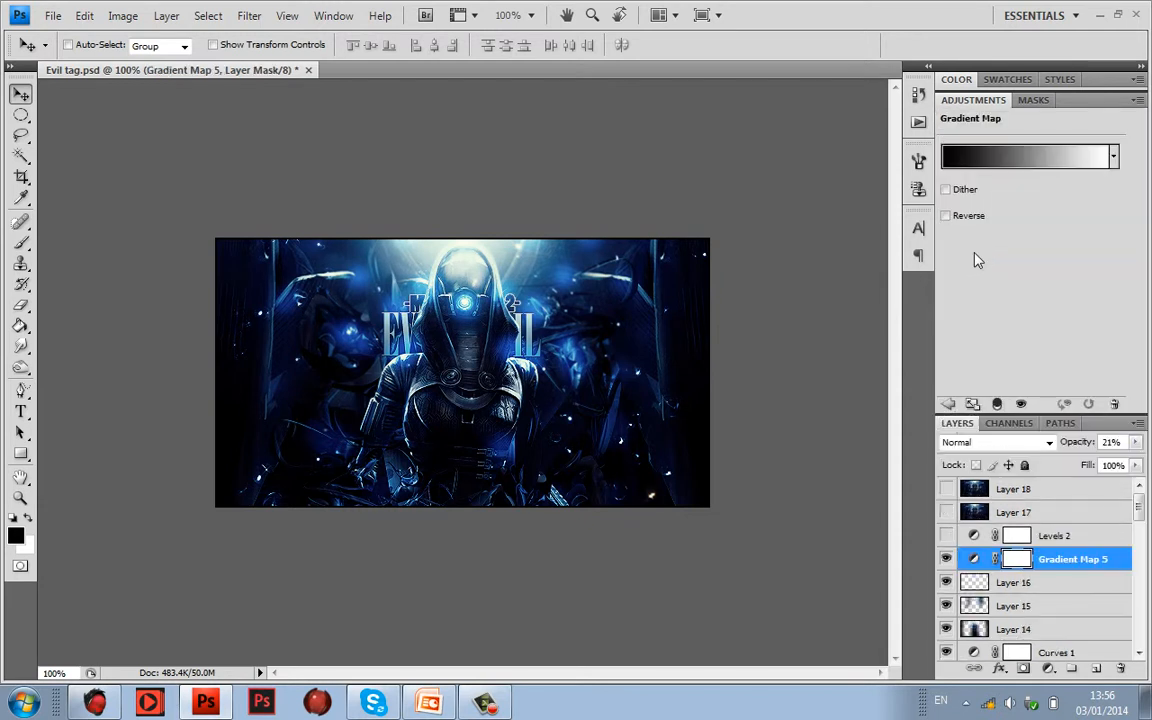
Show Levels 2, open its settings, and toggle the layer off and on repeatedly to compare.
{"action": "left_click", "coordinate": [948, 536]}
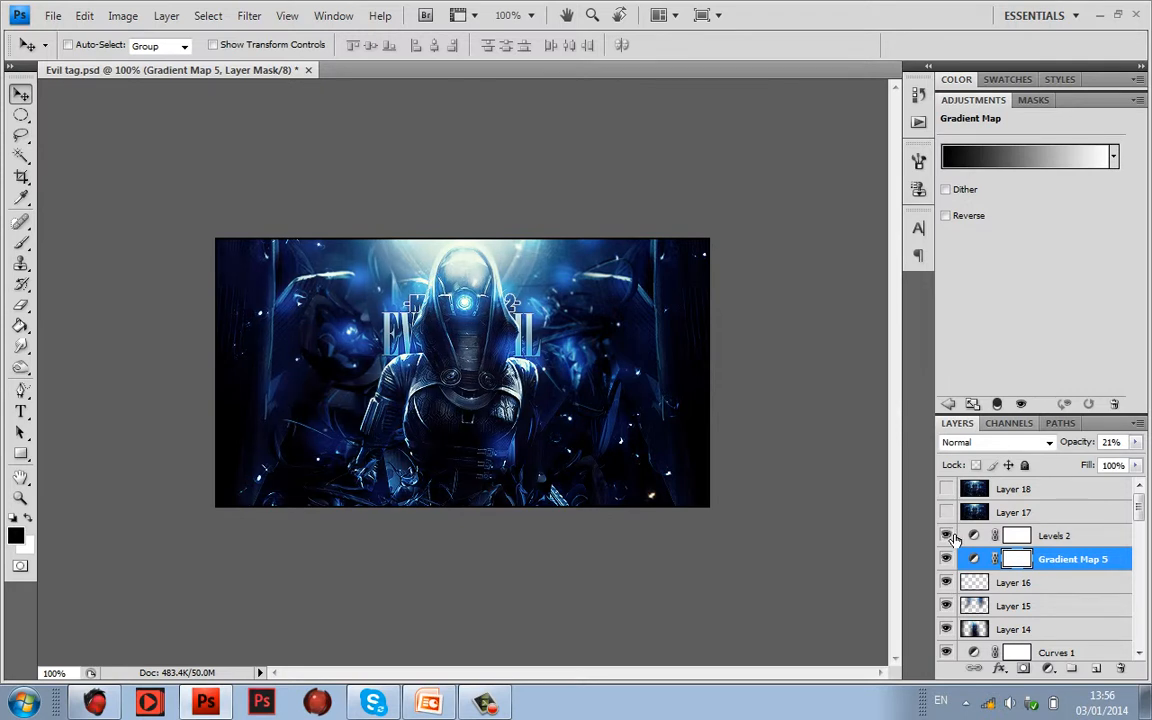
{"action": "left_click", "coordinate": [1062, 538]}
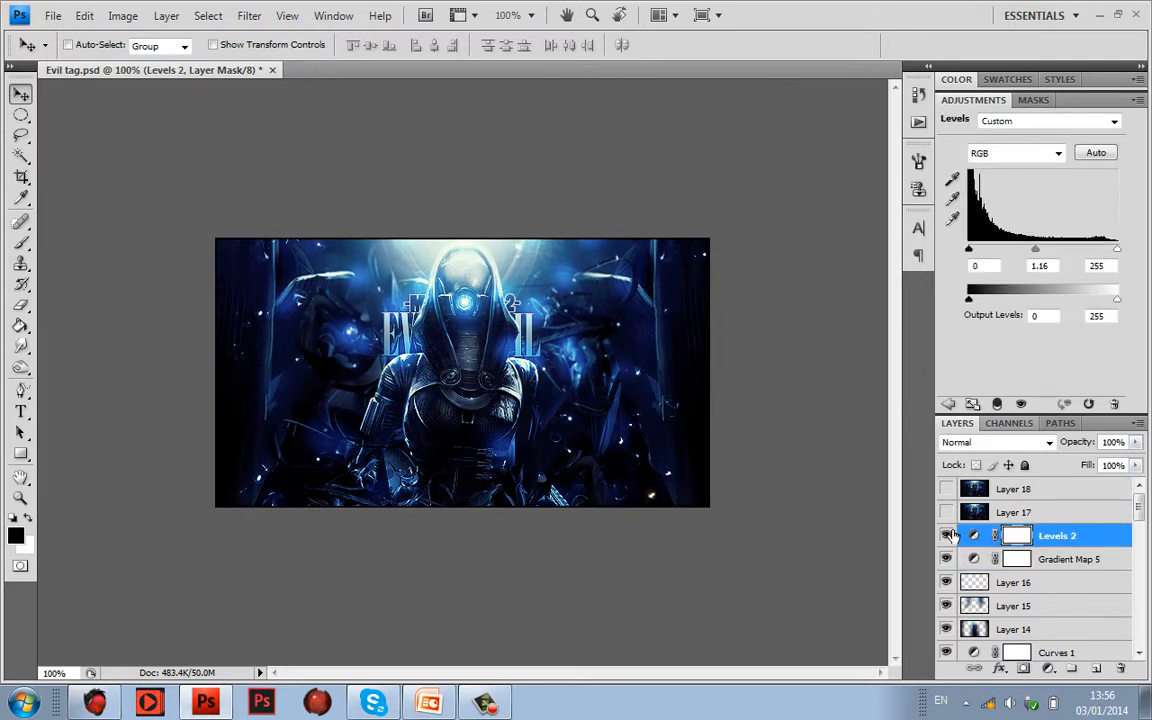
{"action": "left_click", "coordinate": [947, 536]}
{"action": "left_click", "coordinate": [947, 536]}
{"action": "left_click", "coordinate": [947, 536]}
{"action": "left_click", "coordinate": [947, 536]}
Show Layer 17 and Layer 18 at the top of the stack, toggling Layer 17 to compare and selecting each layer.
{"action": "left_click", "coordinate": [947, 512]}
{"action": "left_click", "coordinate": [947, 512]}
{"action": "left_click", "coordinate": [947, 512]}
{"action": "left_click", "coordinate": [975, 513]}
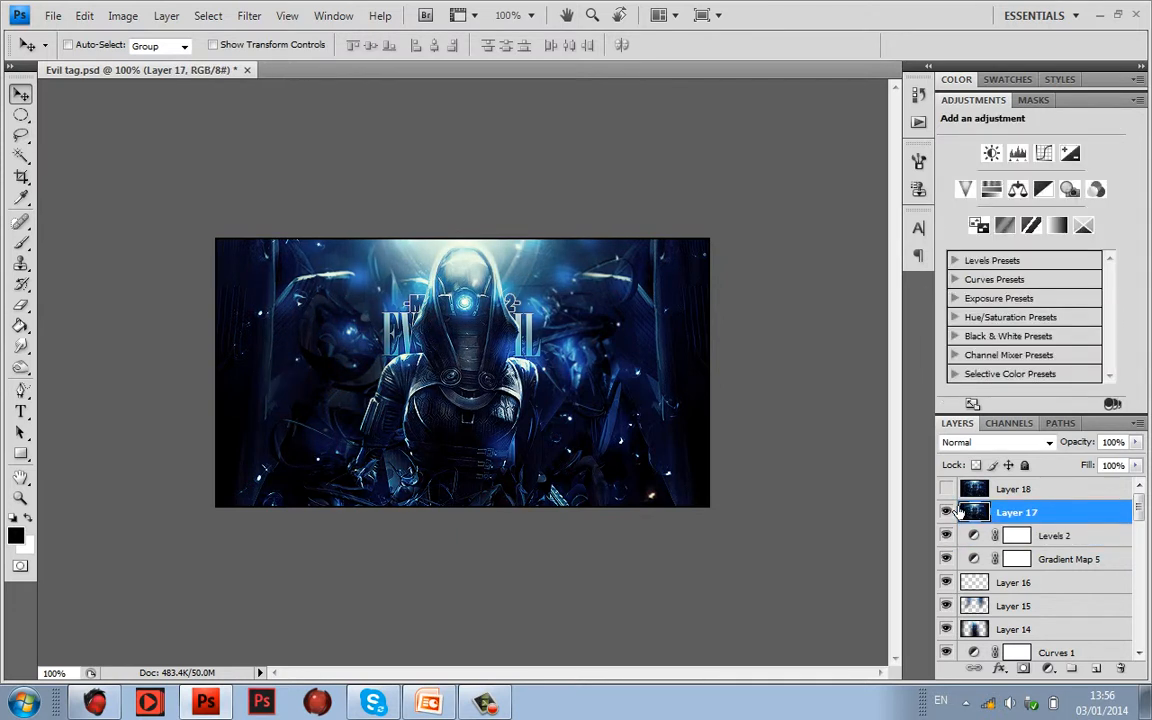
{"action": "left_click", "coordinate": [947, 512]}
{"action": "left_click", "coordinate": [947, 512]}
{"action": "left_click", "coordinate": [1031, 490]}
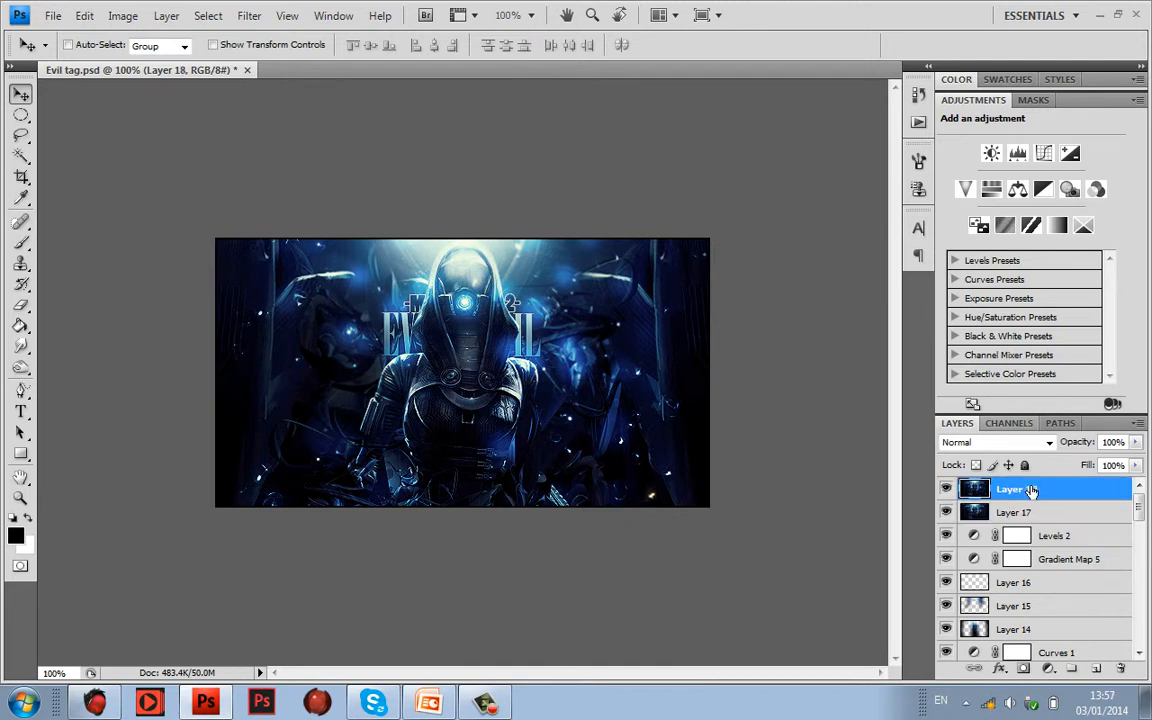